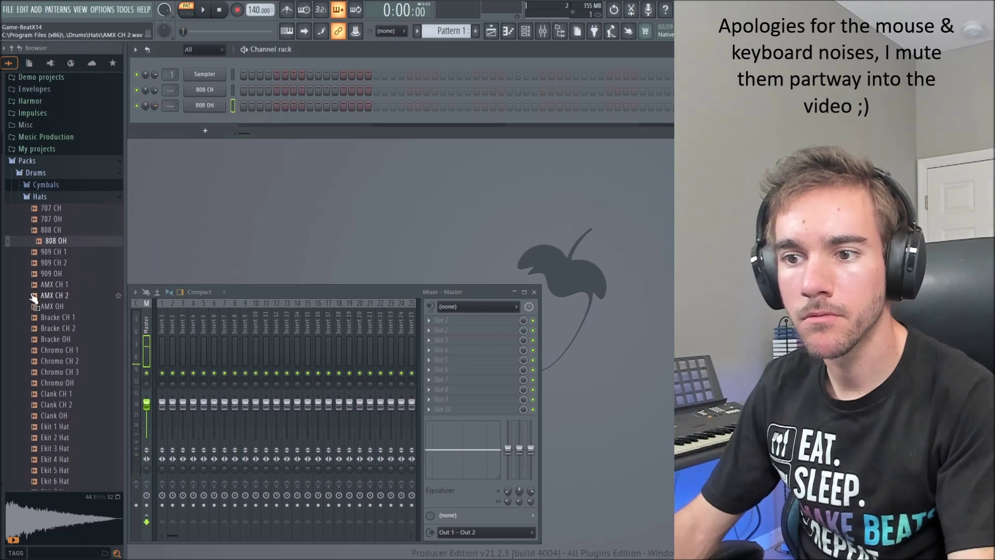
Audition the AMX CH 2 and AMX CH 1 hat samples in the Hats folder.
click(66, 294)
click(65, 284)
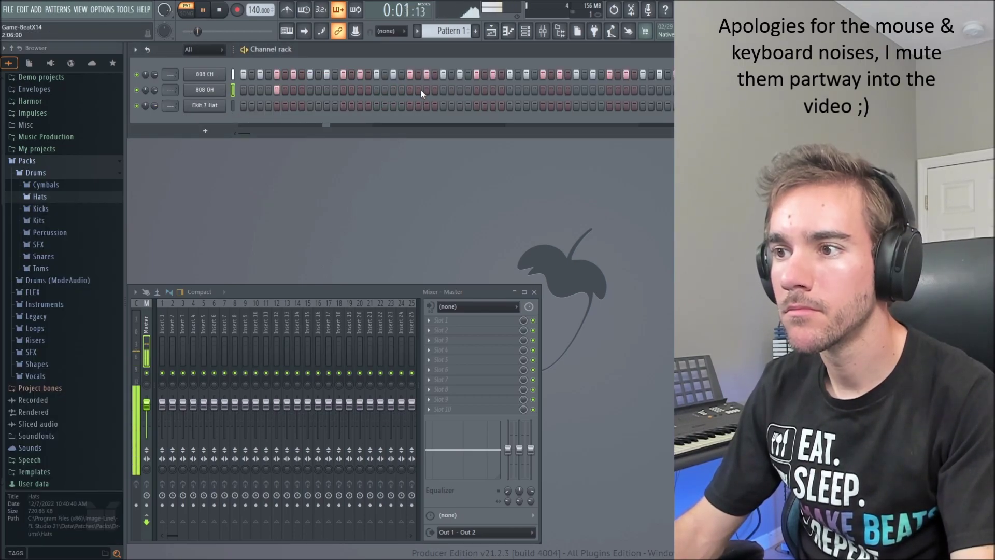
Add the 808 Snare, FPC Snare 1 and Alum Snare 1 samples from the Snares folder to the channel rack.
click(43, 256)
click(60, 300)
drag(60, 301, 200, 116)
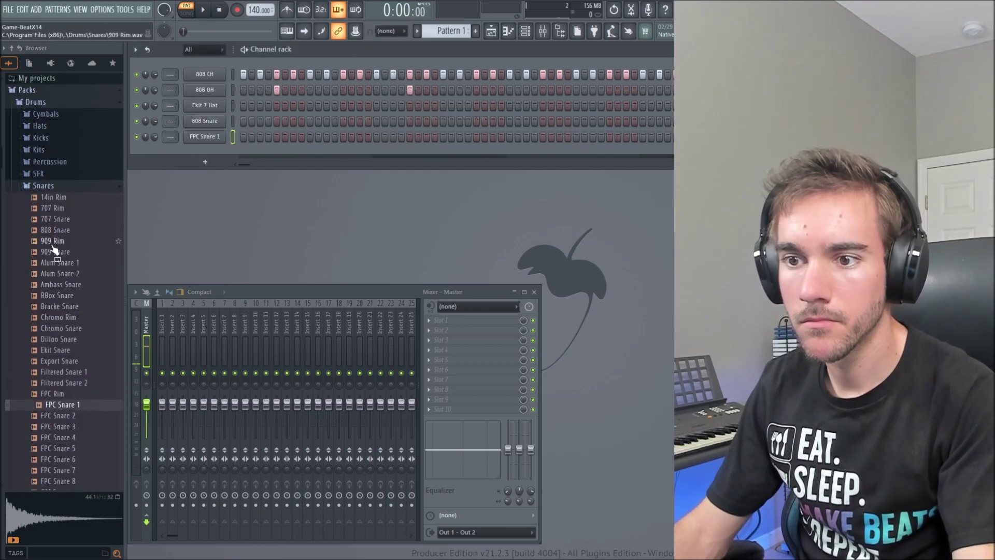
click(64, 269)
click(71, 280)
click(73, 269)
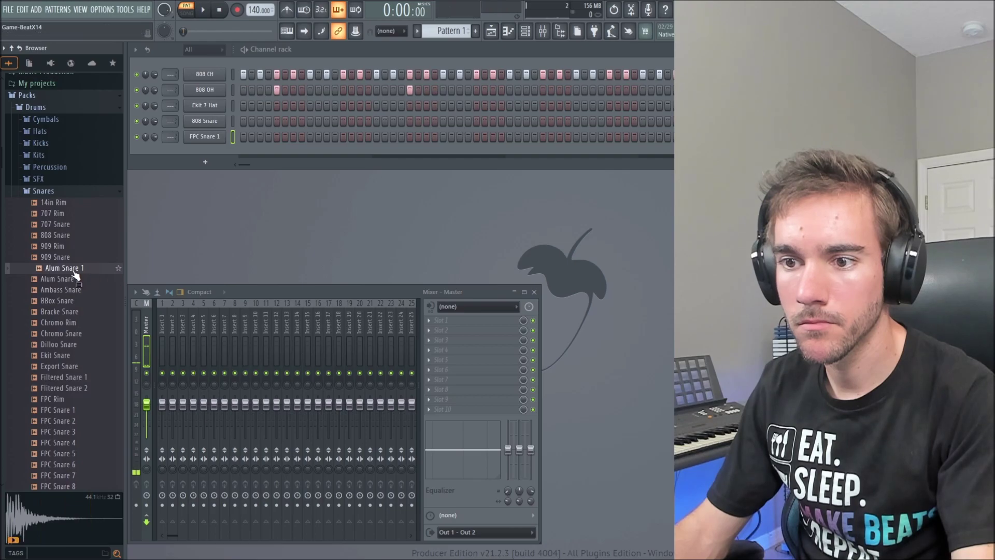
drag(73, 273, 198, 151)
drag(198, 151, 200, 151)
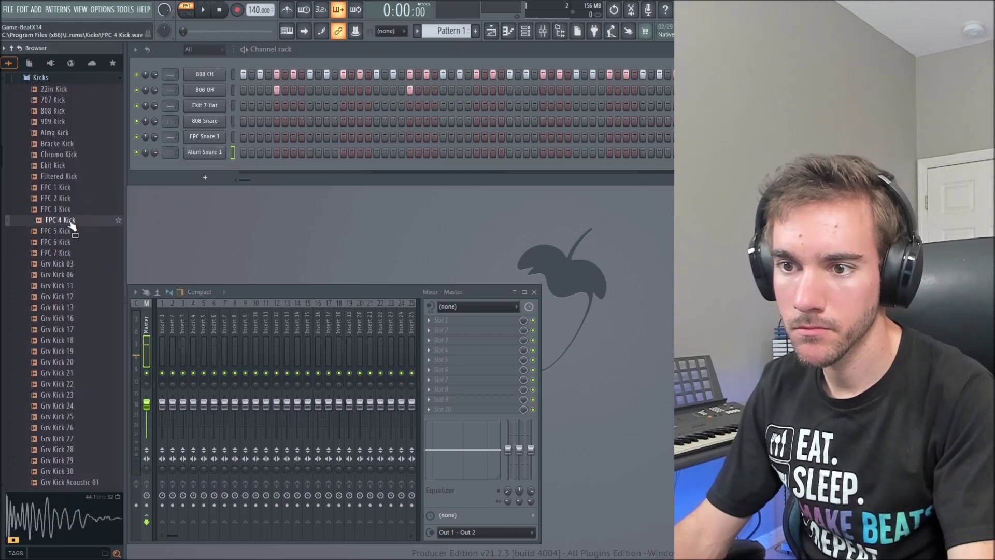
Add the FPC 4 Kick sample from the Kicks folder to the channel rack.
click(77, 221)
drag(78, 224, 176, 161)
Place a hit on step 9 for the 808 Snare, FPC Snare 1 and Alum Snare 1 channels.
click(294, 136)
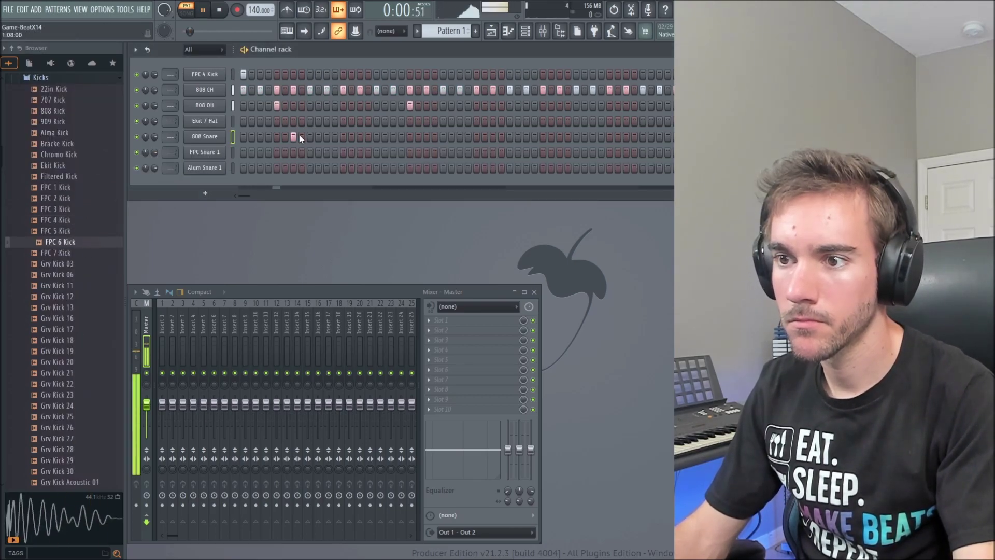
click(310, 136)
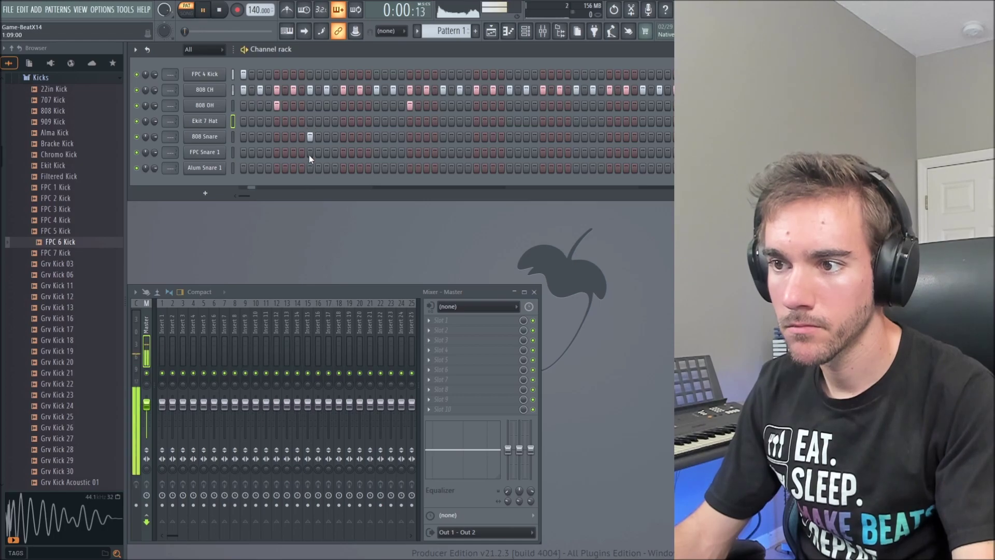
click(310, 152)
click(311, 168)
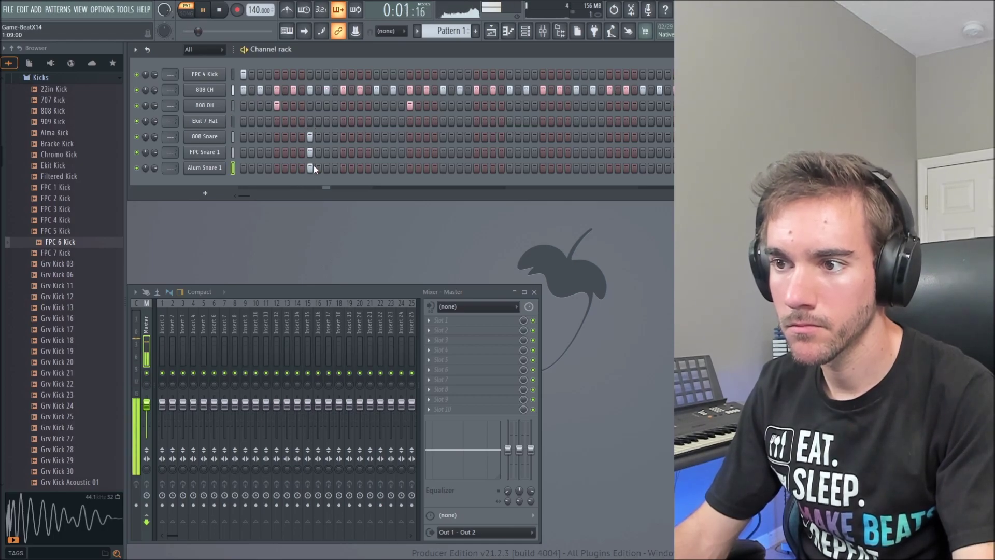
key(space)
Enter an exact new channel volume value for the 808 Snare.
right_click(146, 137)
click(182, 307)
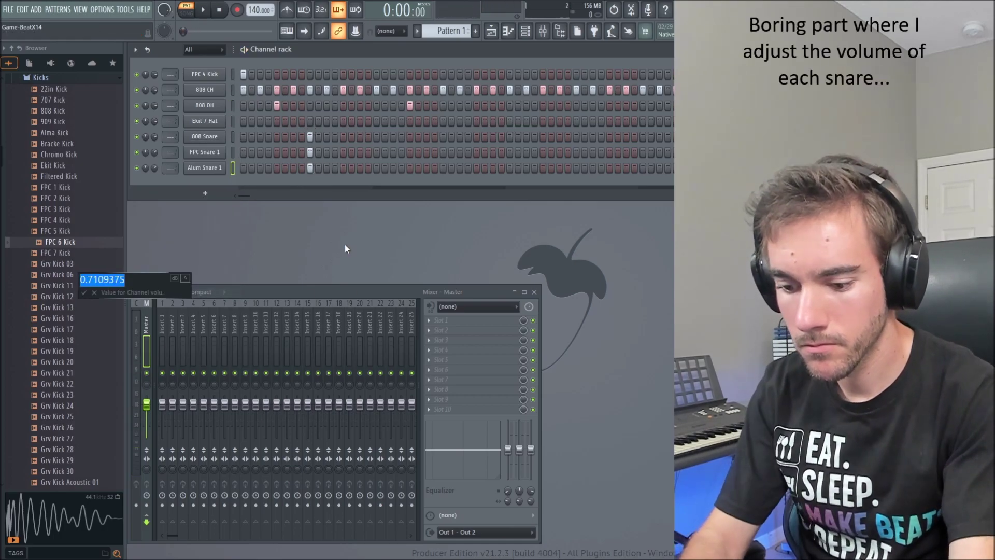
text(0)
key(Return)
Set the channel volume of FPC Snare 1 to 0.35.
right_click(145, 152)
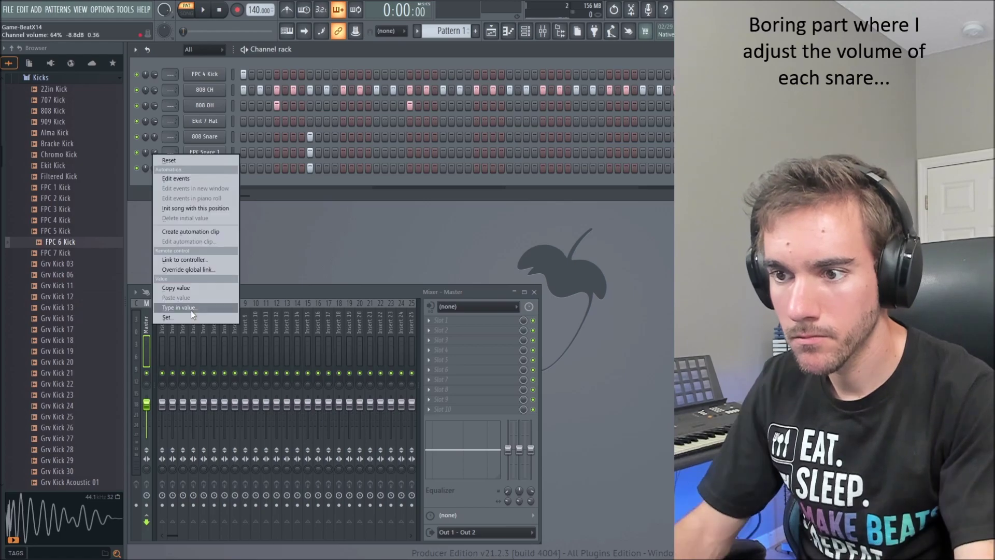
click(190, 310)
text(0.35)
key(Return)
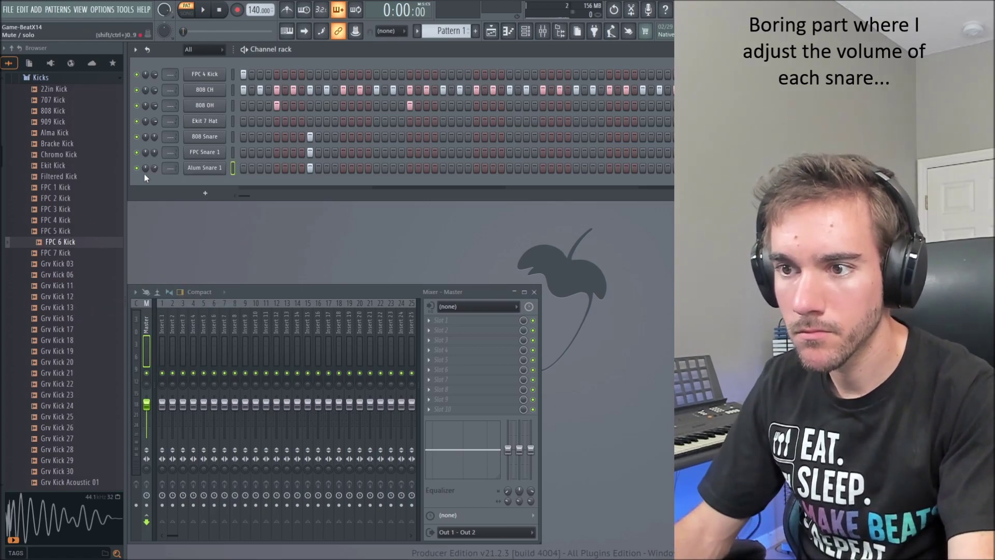
Set the channel volume of Alum Snare 1 to 0.5 and play the pattern.
right_click(146, 167)
click(188, 321)
text(0.35)
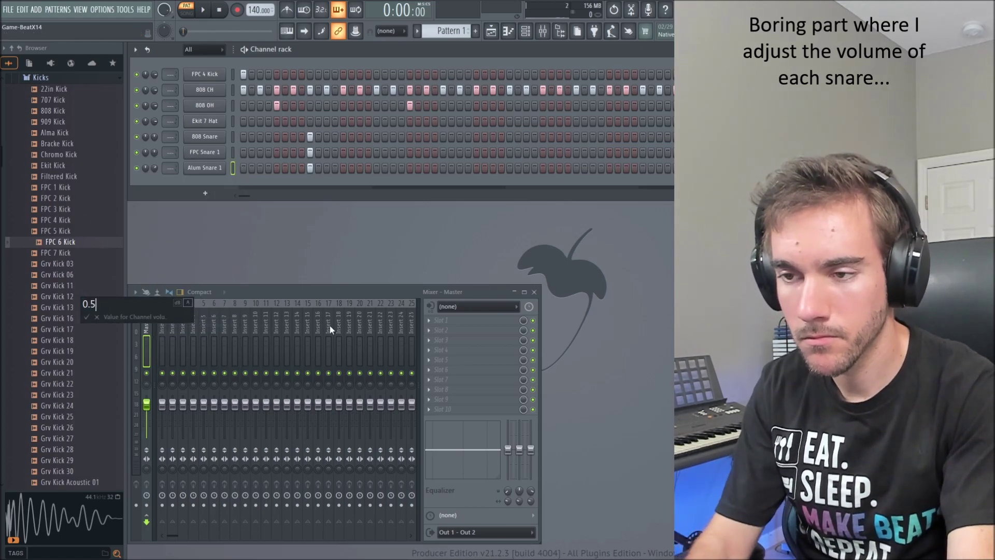
key(Return)
key(space)
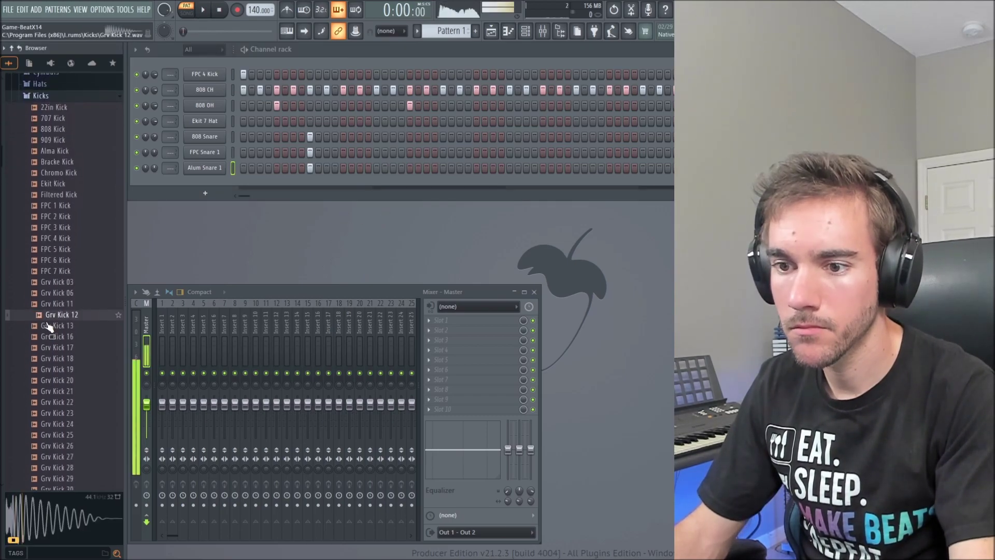
Audition more kick samples, add WhoDat Kick to the channel rack and move it directly below FPC 4 Kick.
scroll(52, 316, down, 5)
click(61, 340)
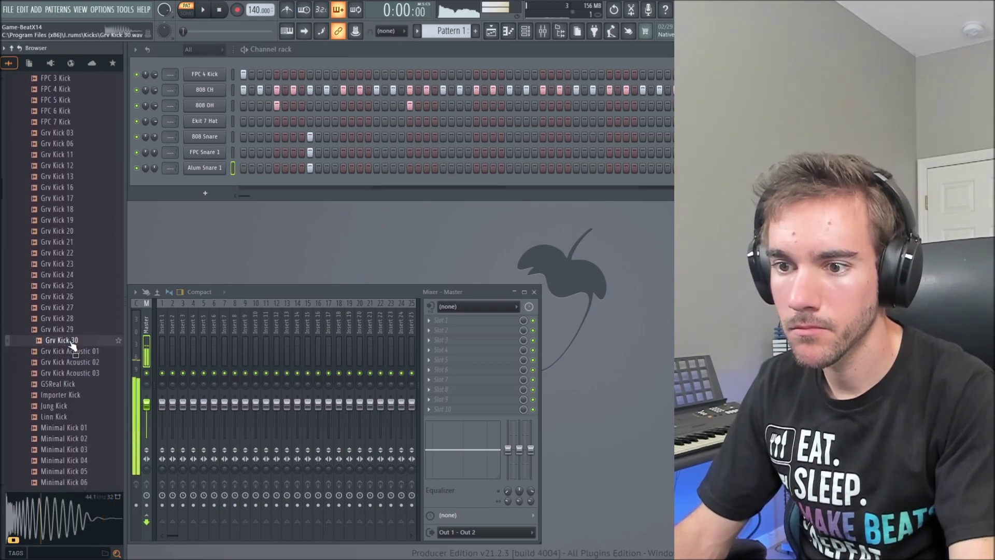
scroll(67, 342, down, 12)
click(62, 362)
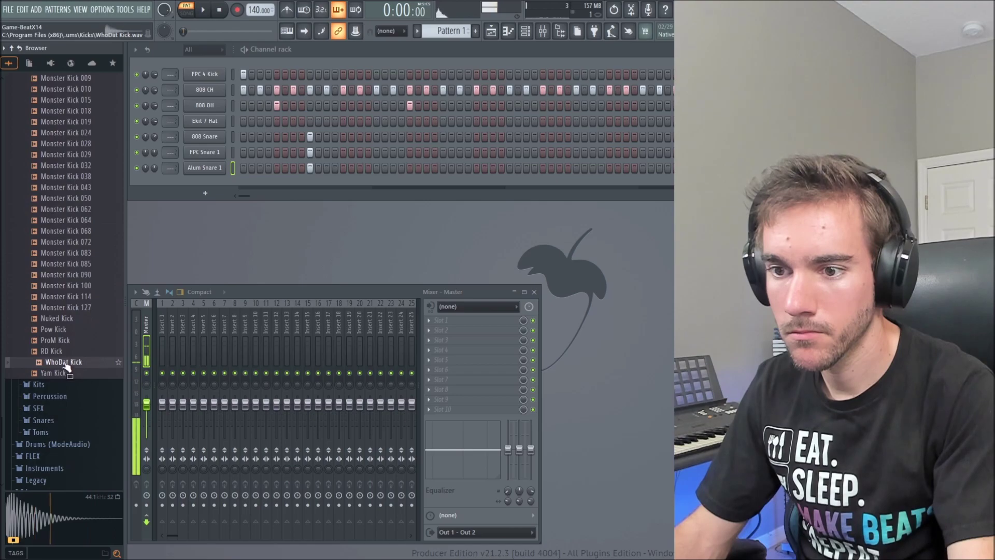
drag(77, 366, 211, 187)
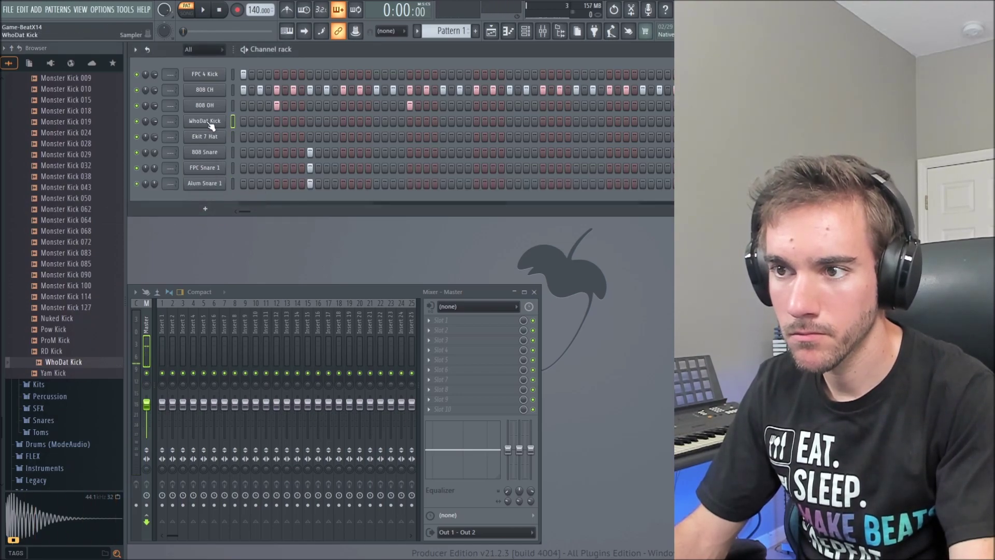
drag(211, 110, 211, 90)
Program WhoDat Kick hits on steps 1 and 23 of the pattern.
click(251, 90)
key(space)
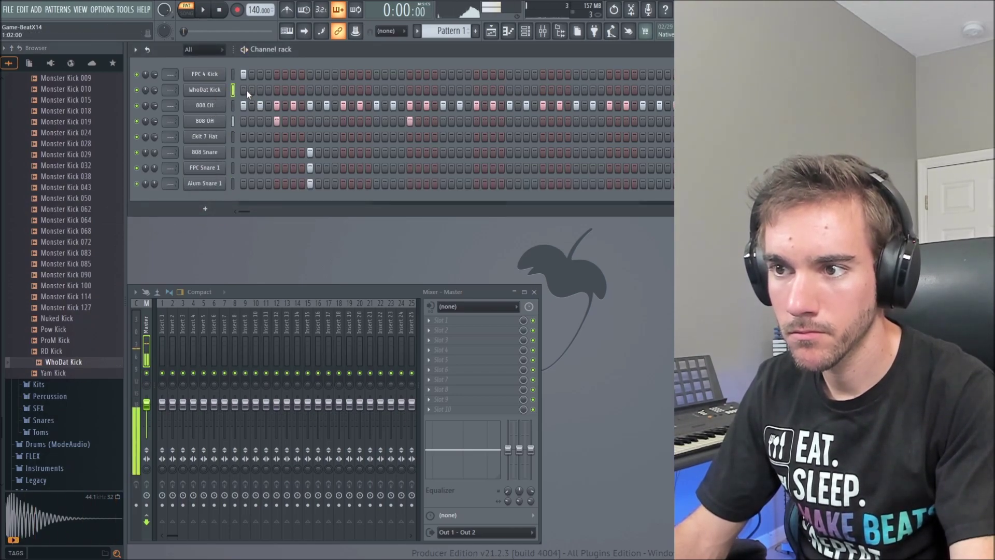
scroll(77, 319, up, 4)
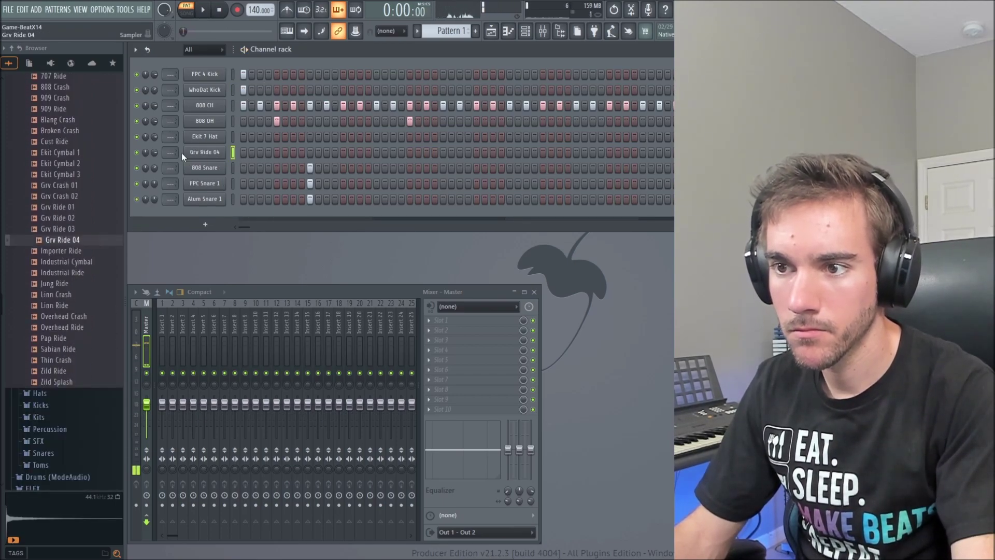
click(427, 90)
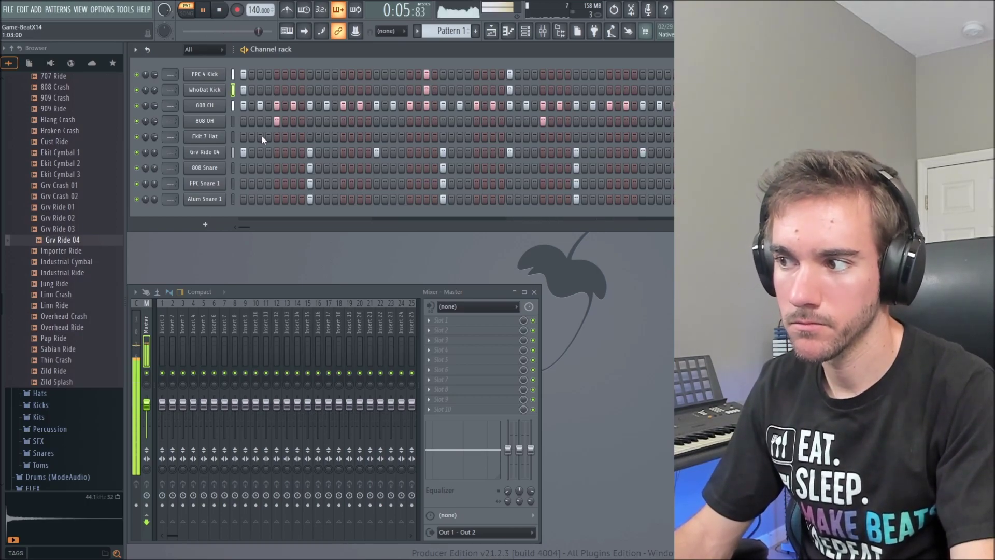
Try an Ekit 7 Hat hit on step 5 and on step 8, auditioning the pattern each time.
key(space)
click(278, 137)
key(space)
key(space)
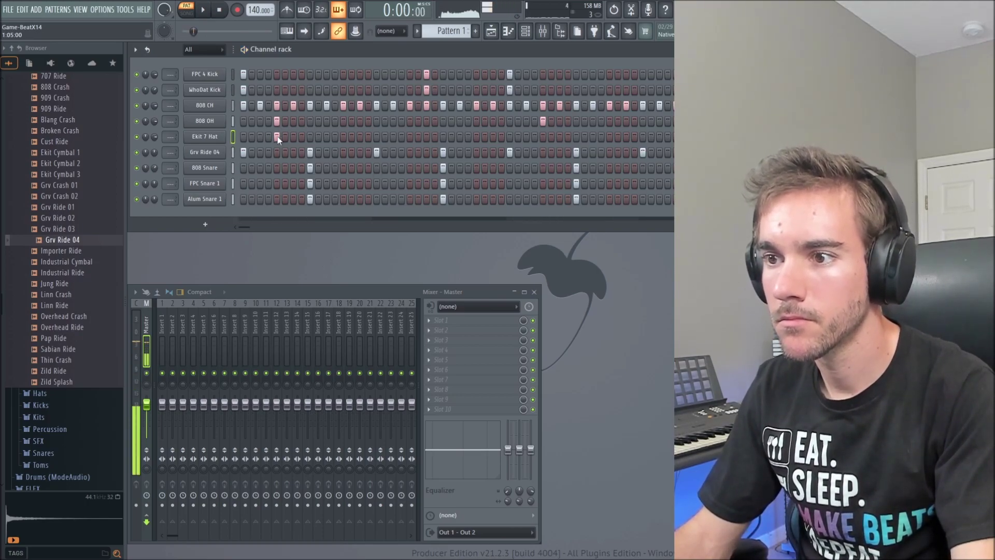
right_click(278, 136)
key(space)
click(301, 137)
key(space)
right_click(299, 136)
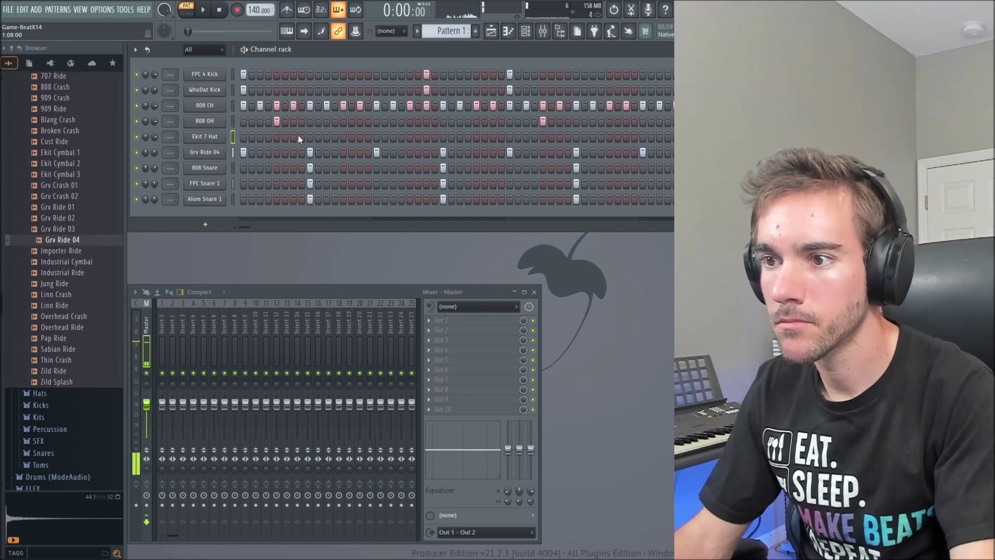
Replace the sample in the Ekit 7 Hat channel with Grv OH 02 and play the pattern.
click(57, 295)
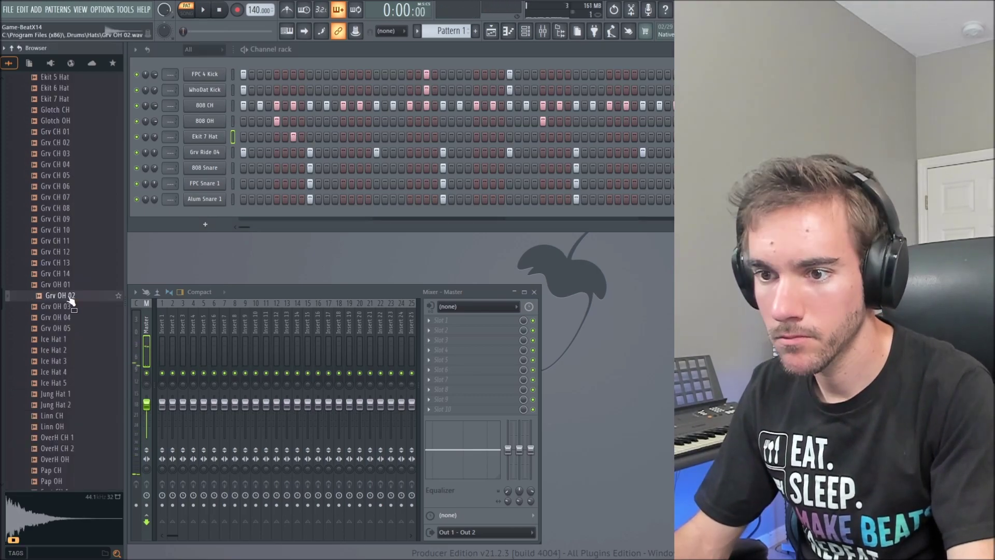
drag(74, 296, 228, 137)
key(space)
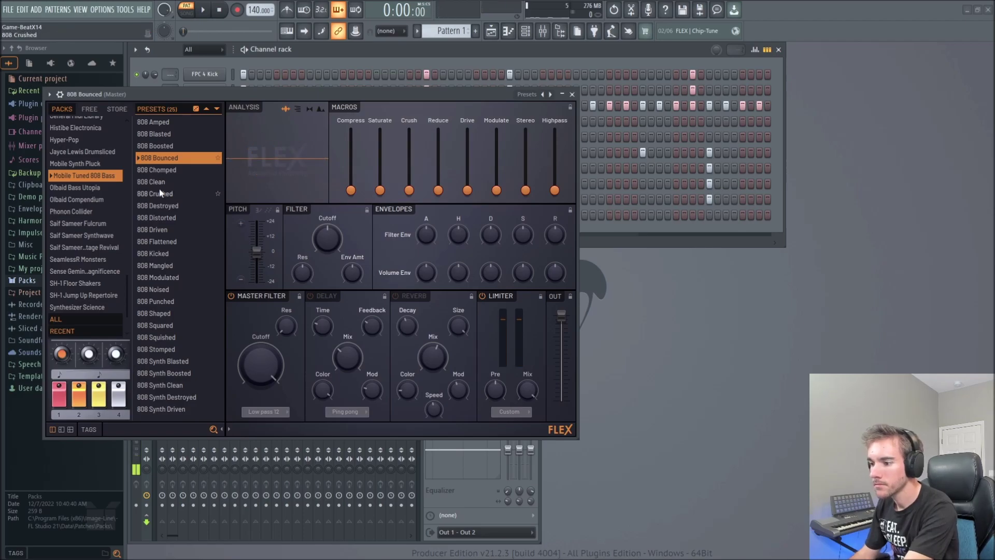
Audition several Mobile Tuned 808 Bass presets in FLEX, including 808 Crushed and 808 Mangled, and load 808 Bounced.
click(165, 193)
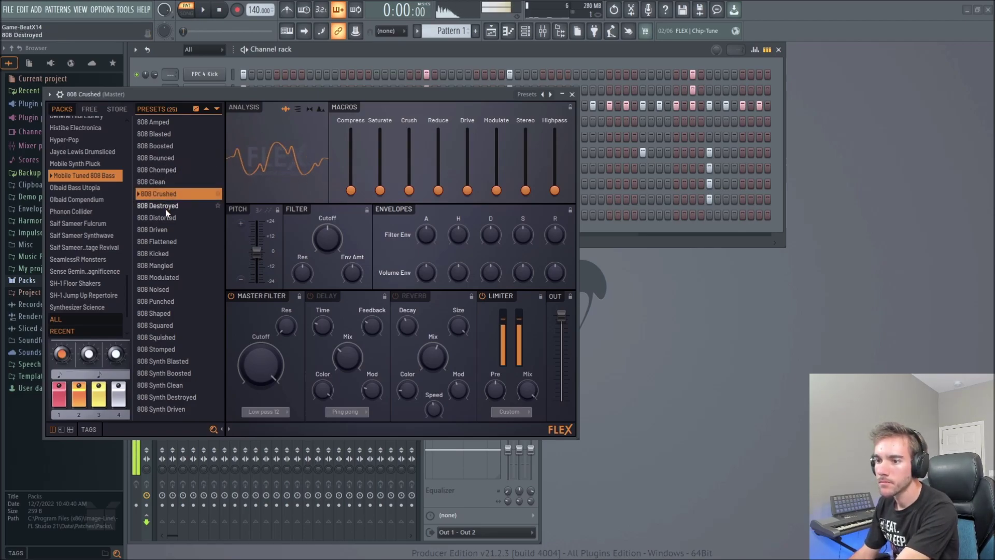
click(171, 181)
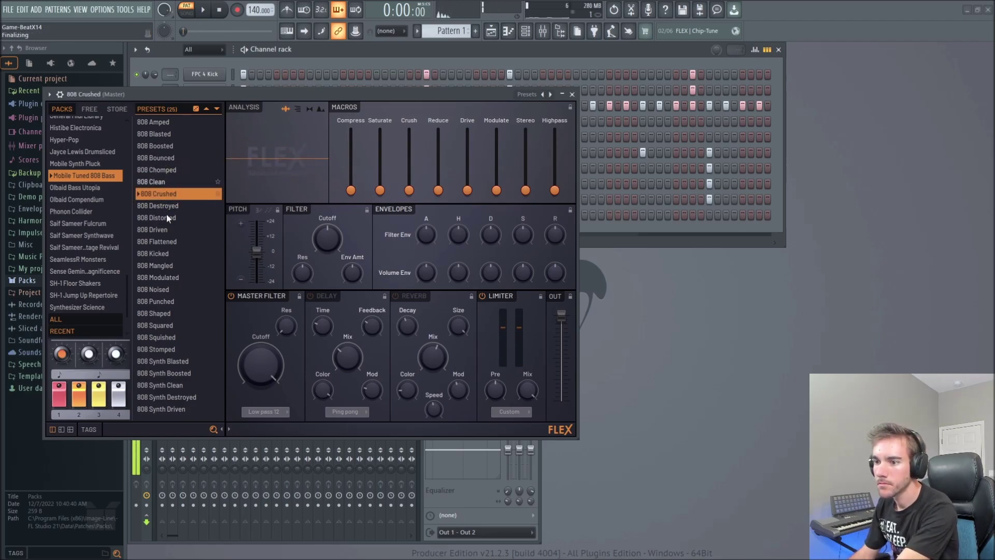
click(154, 267)
key(Up)
key(Up)
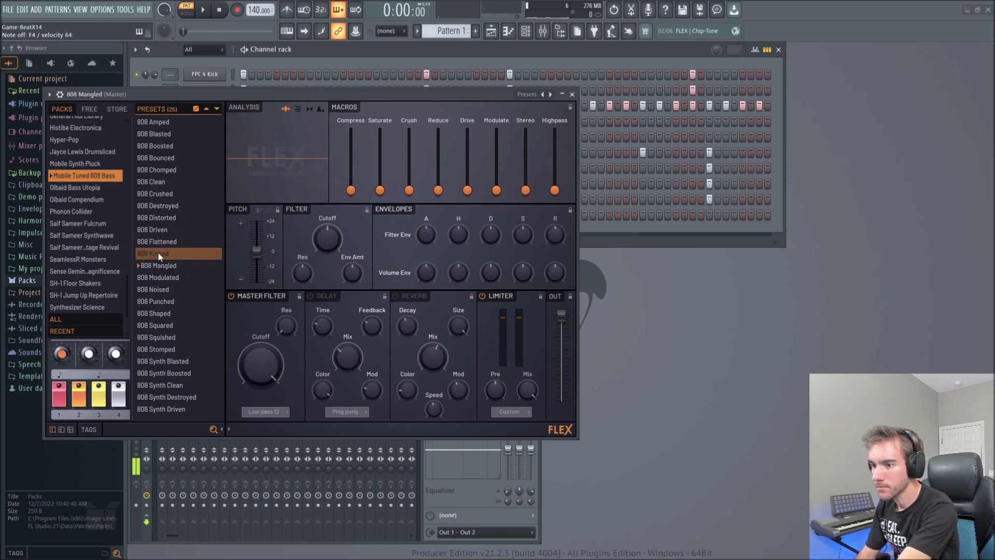
click(172, 158)
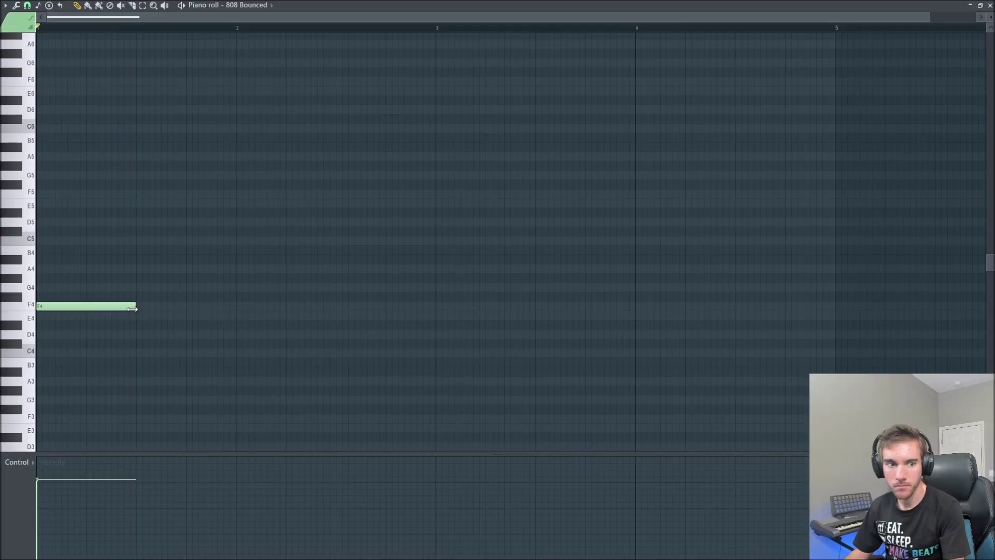
Shorten the first 808 Bounced note, move it to C4 and add a second C4 note after it in bar 1.
drag(132, 309, 98, 305)
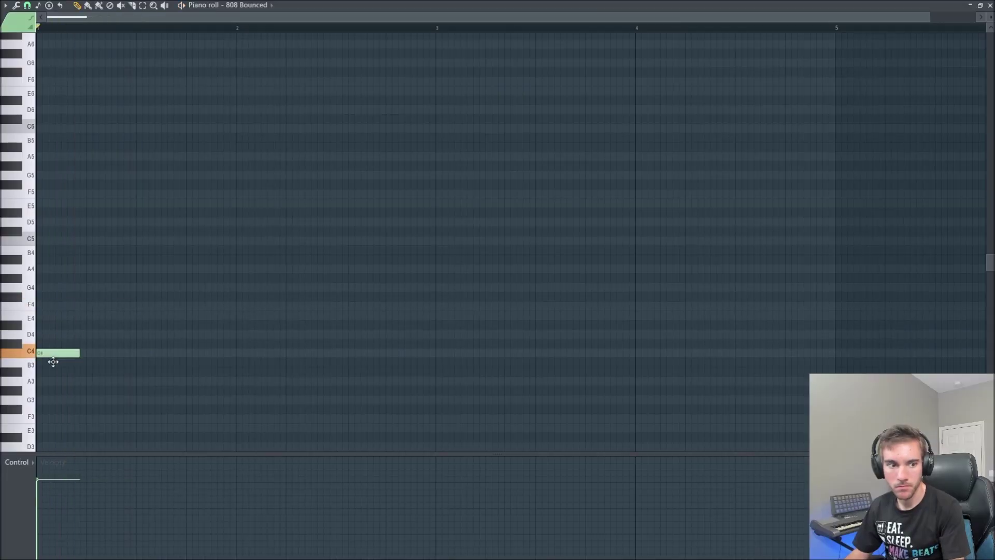
key(space)
key(space)
key(space)
key(space)
click(109, 355)
key(space)
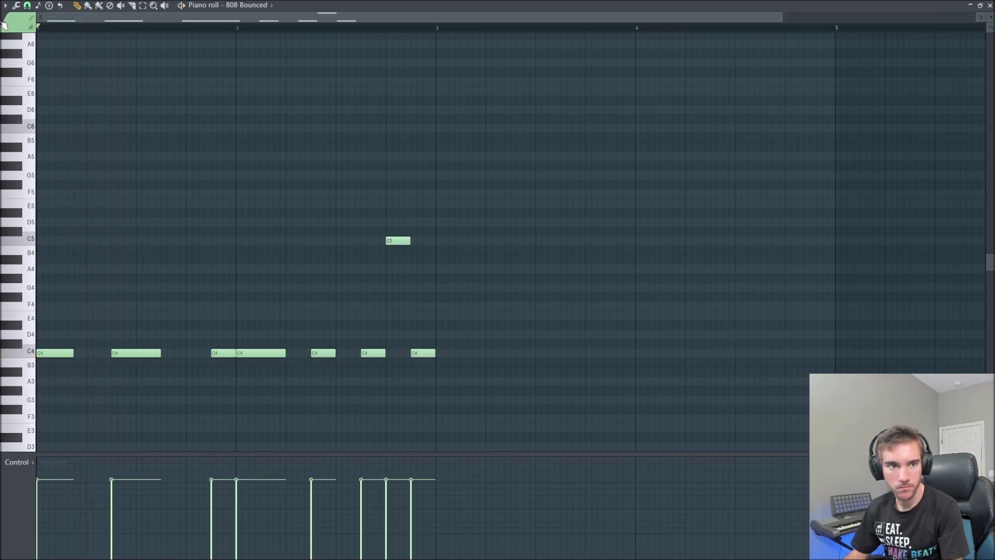
Listen to the 808 bass line alone and to the playlist arrangement of Pattern 1 and Pattern 2.
key(space)
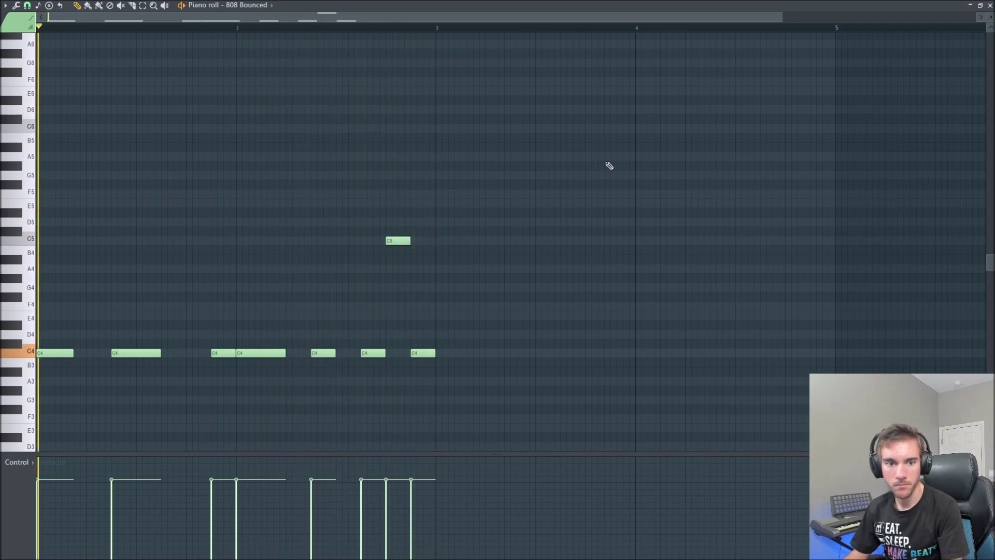
key(space)
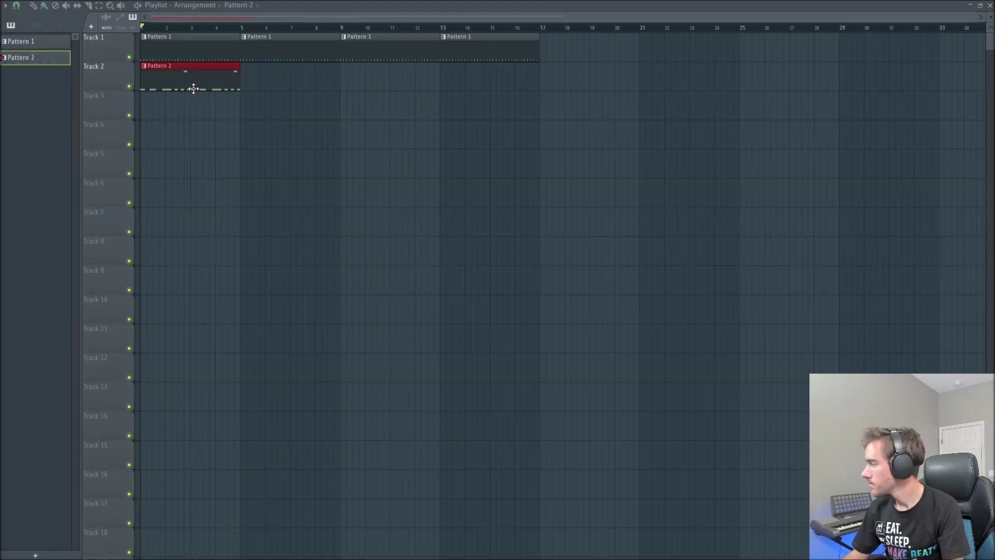
key(space)
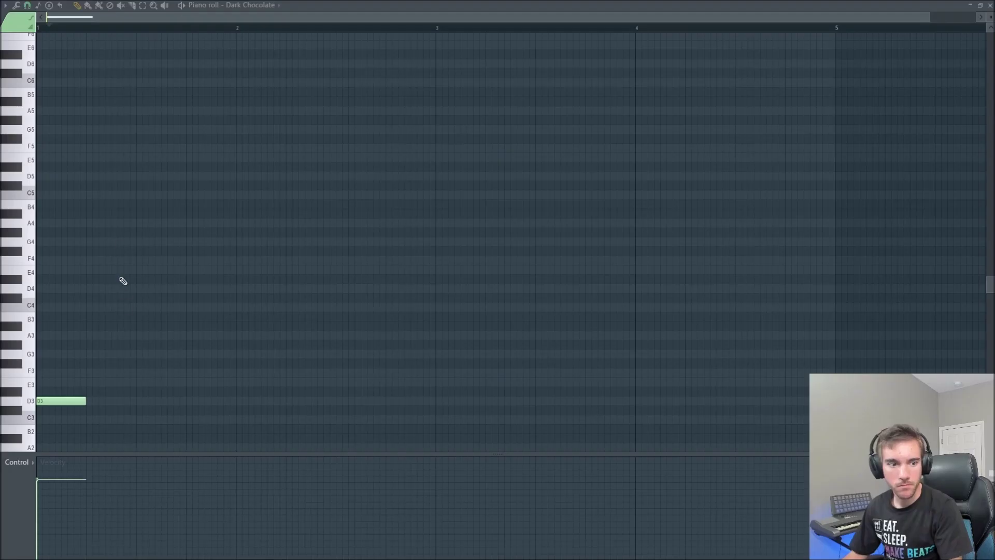
Add a D4 note after the opening D3 note in the Dark Chocolate melody and play it back.
key(space)
click(138, 240)
mouse_move(138, 240)
mouse_down()
mouse_move(92, 240)
mouse_move(99, 296)
mouse_move(118, 295)
mouse_up()
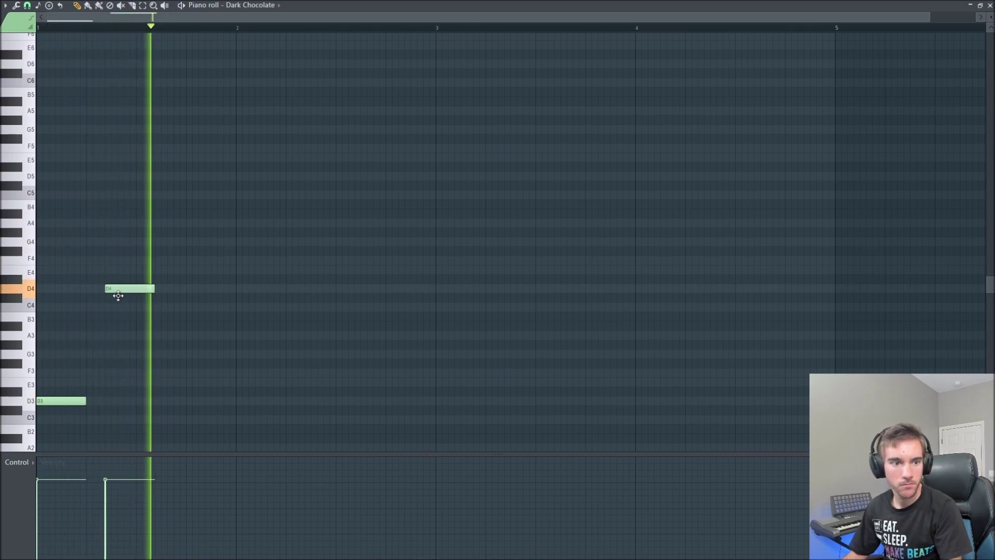
key(space)
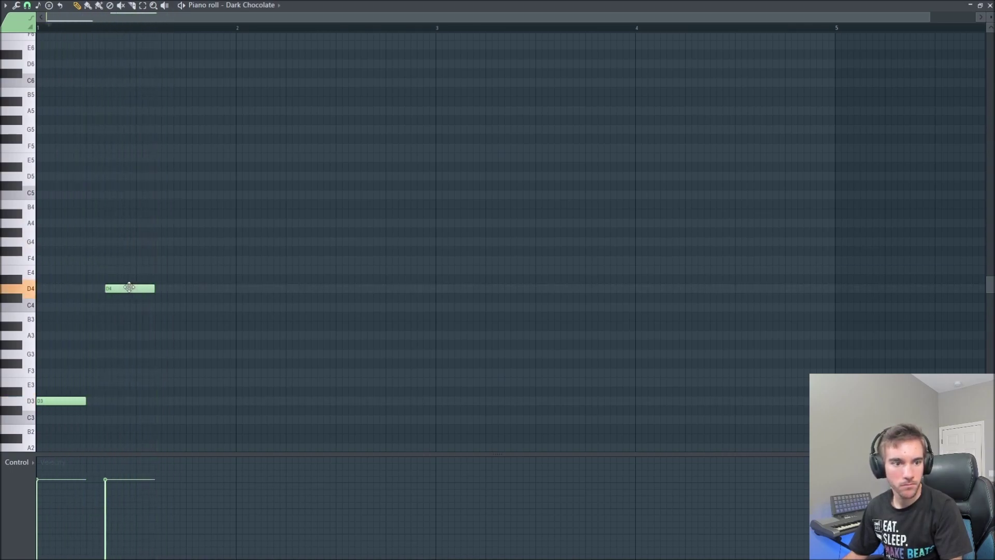
Add an A3 note at the end of bar 1 in the Dark Chocolate melody and listen to the phrase.
key(space)
drag(180, 328, 202, 345)
key(space)
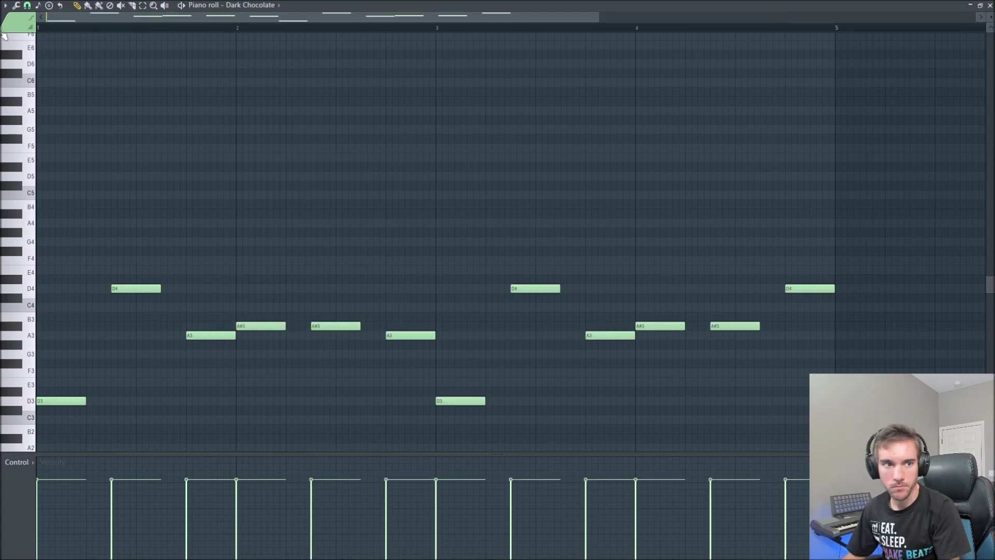
key(space)
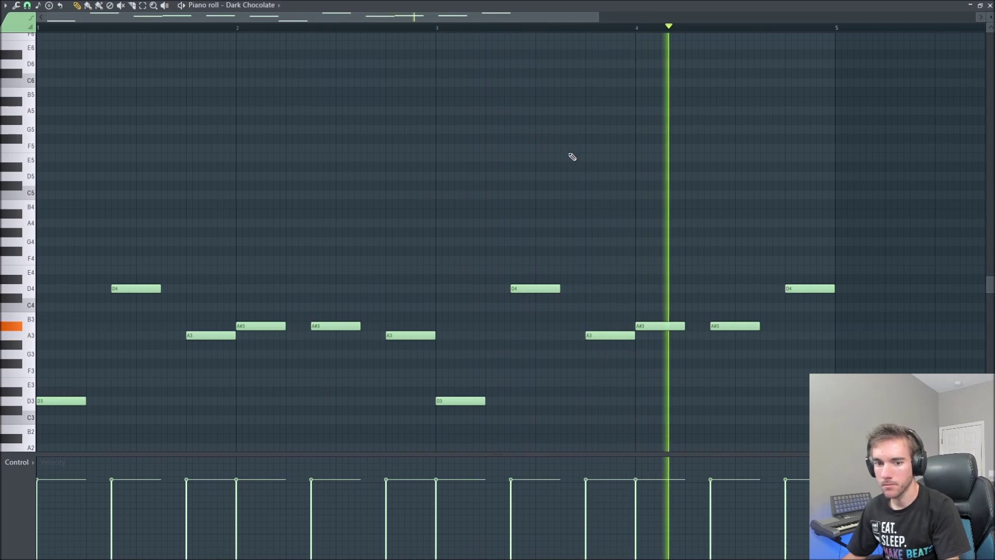
Audition the Bosendorfer preset from FLEX's Essential Pianos pack and load the Close Grand preset instead.
key(space)
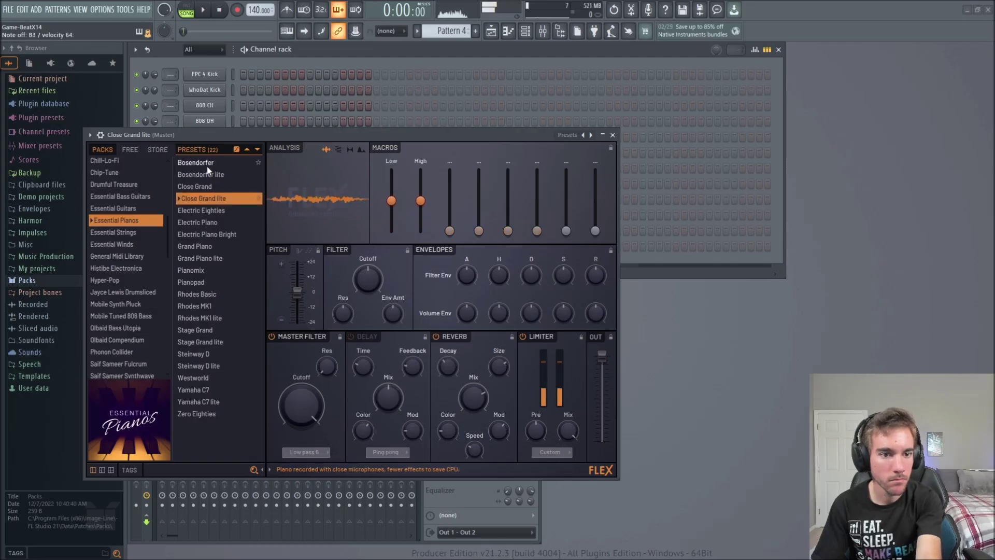
click(206, 164)
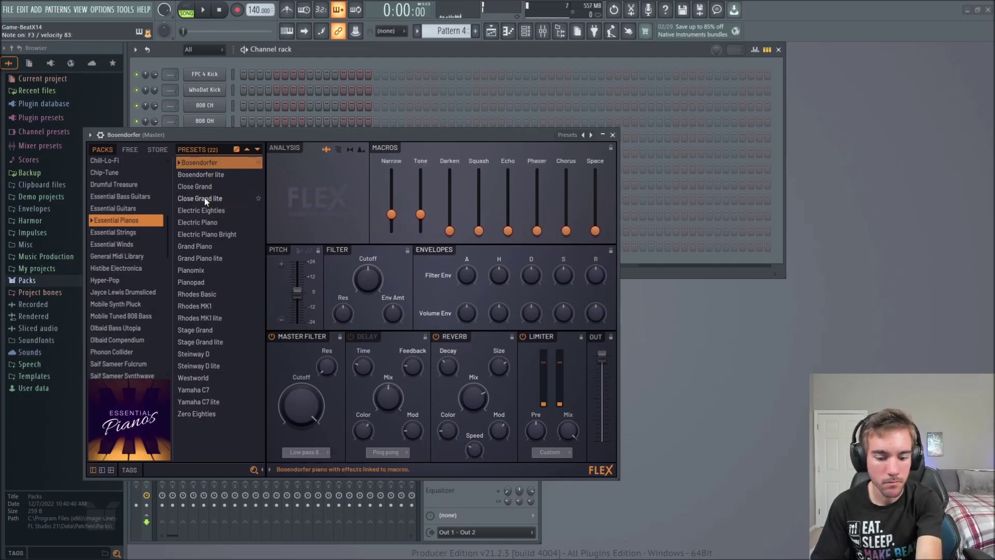
click(201, 187)
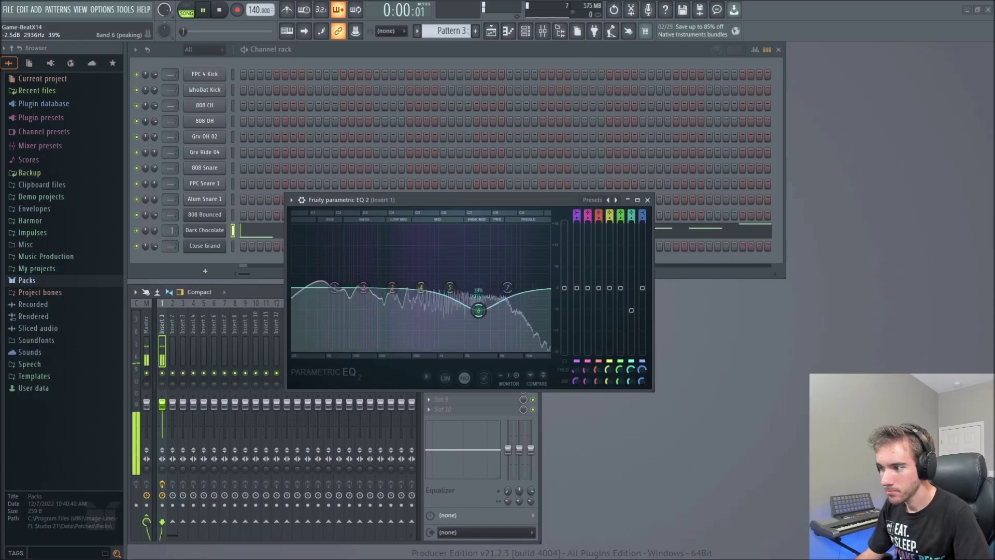
Raise the level of band 6 in the Fruity parametric EQ 2 on Insert 1.
drag(478, 311, 478, 261)
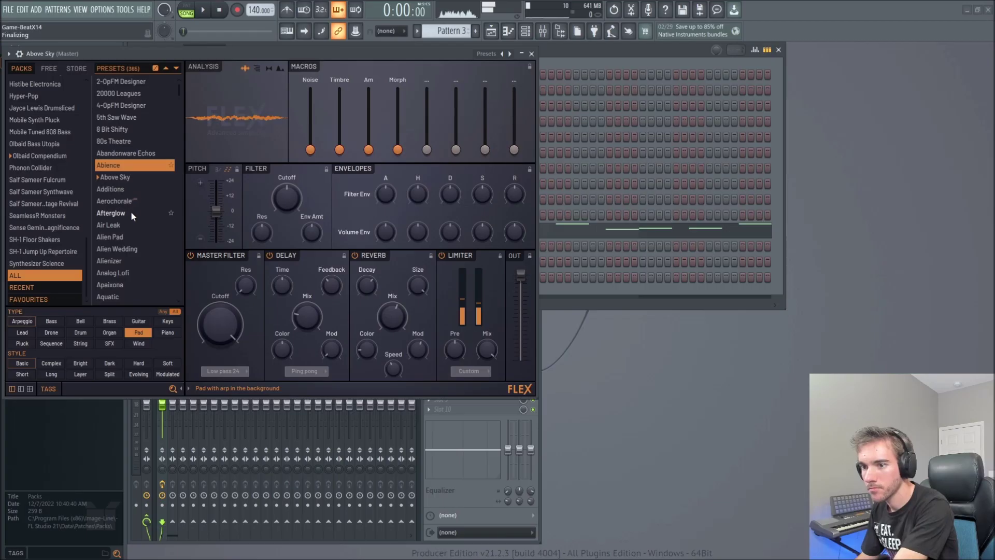
Audition FLEX pad presets such as Afterglow, Alien Pad and Brightness, load Brightness 2 and close the synth.
click(131, 212)
click(123, 235)
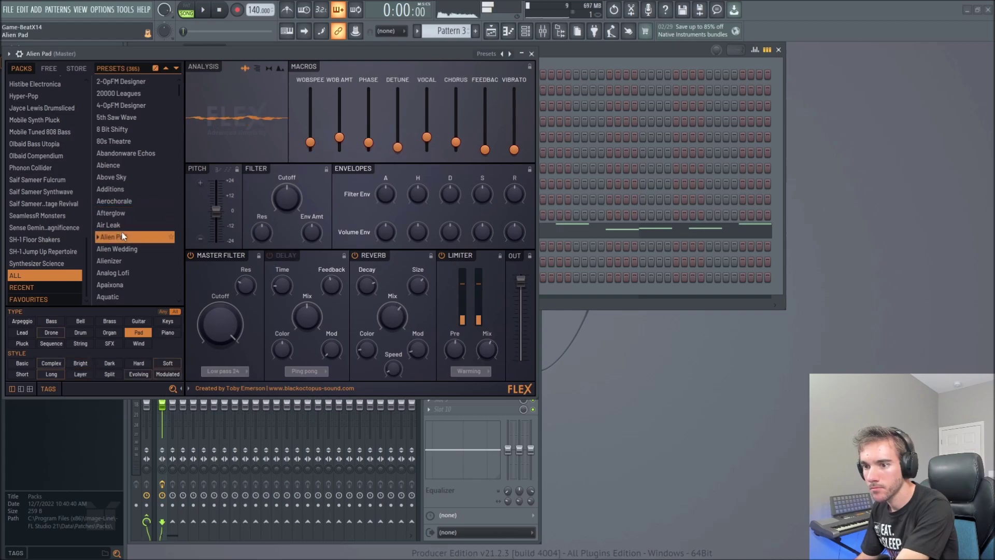
click(119, 259)
click(120, 225)
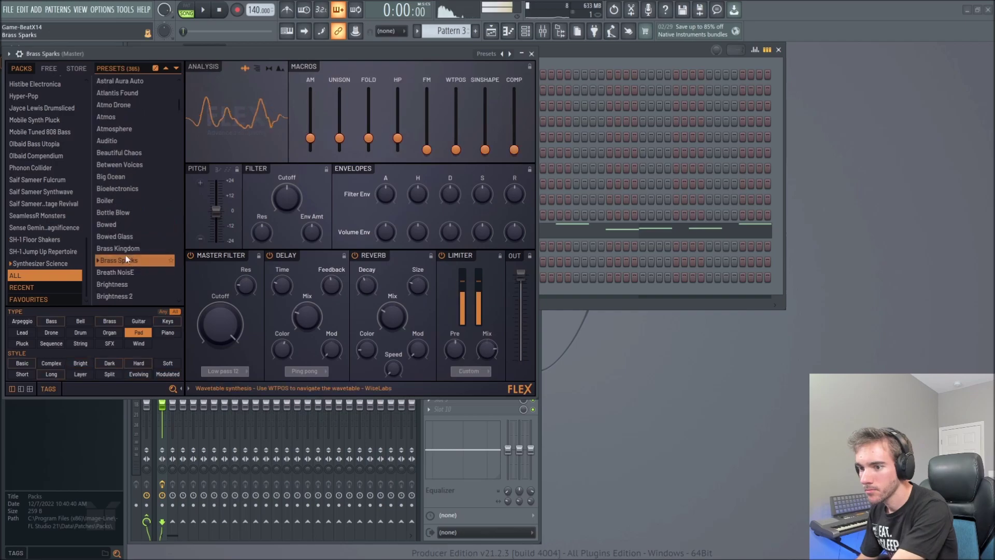
scroll(128, 254, down, 3)
click(132, 186)
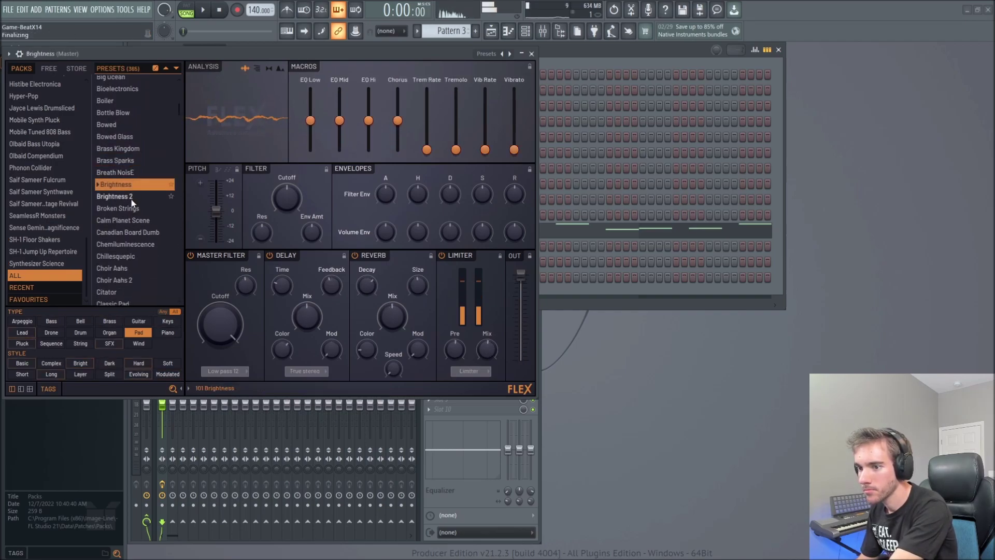
click(130, 196)
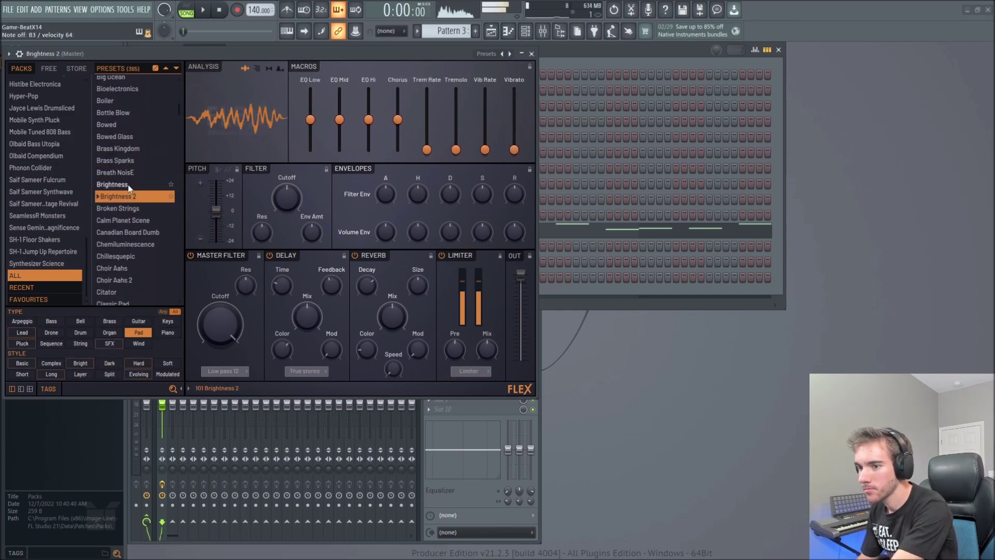
click(129, 185)
click(128, 197)
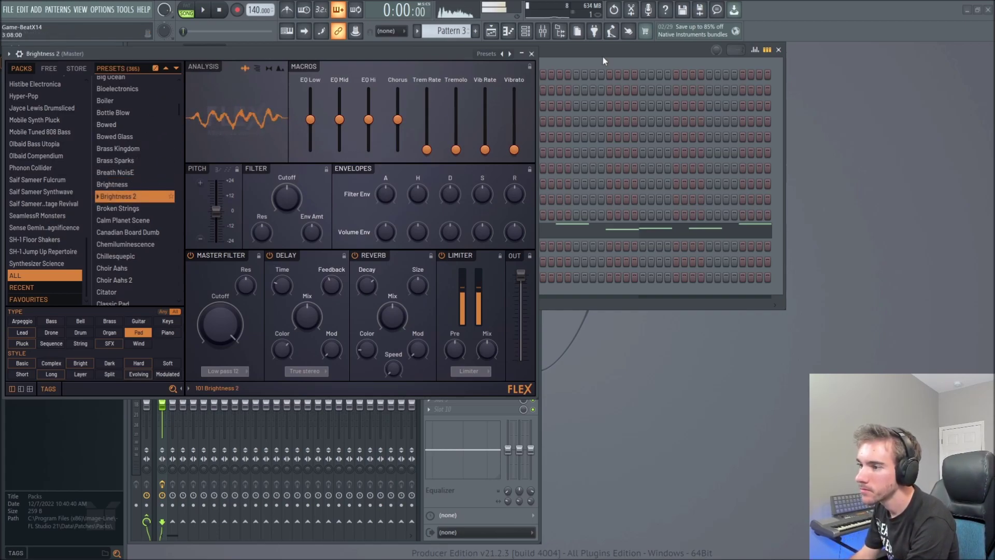
click(531, 54)
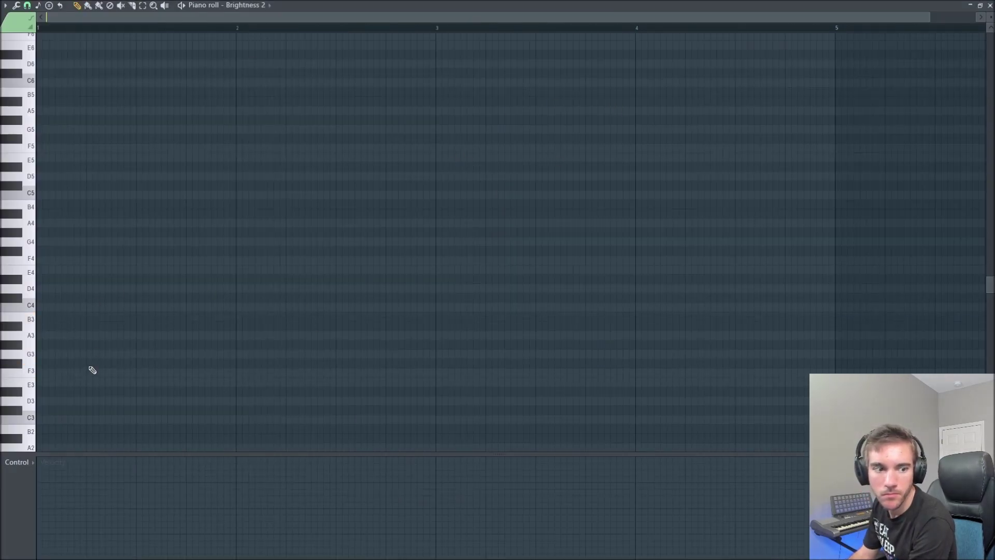
Build a four-bar Brightness 2 melody from D4, A5, F5, G5, D4, A5, A#5 and A5 and play it back.
key(space)
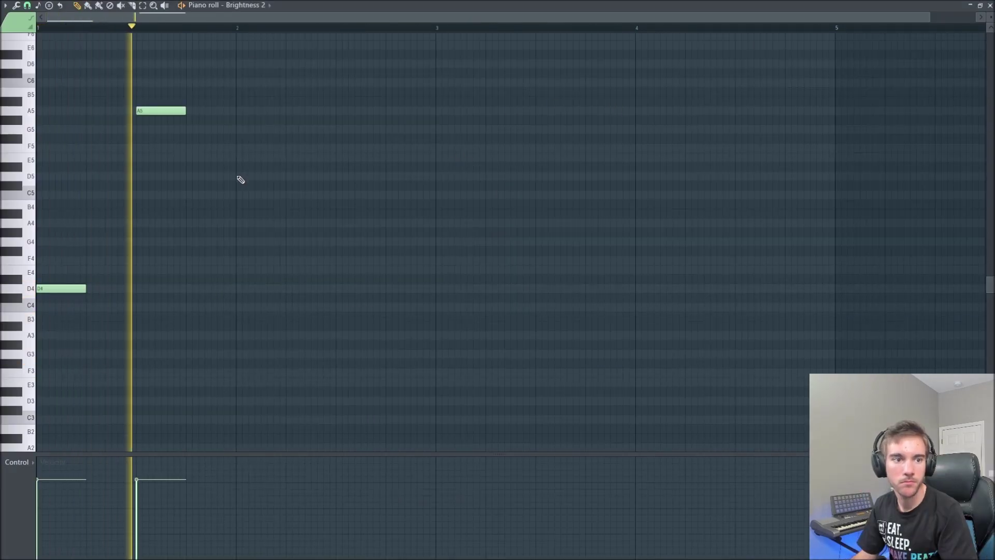
key(space)
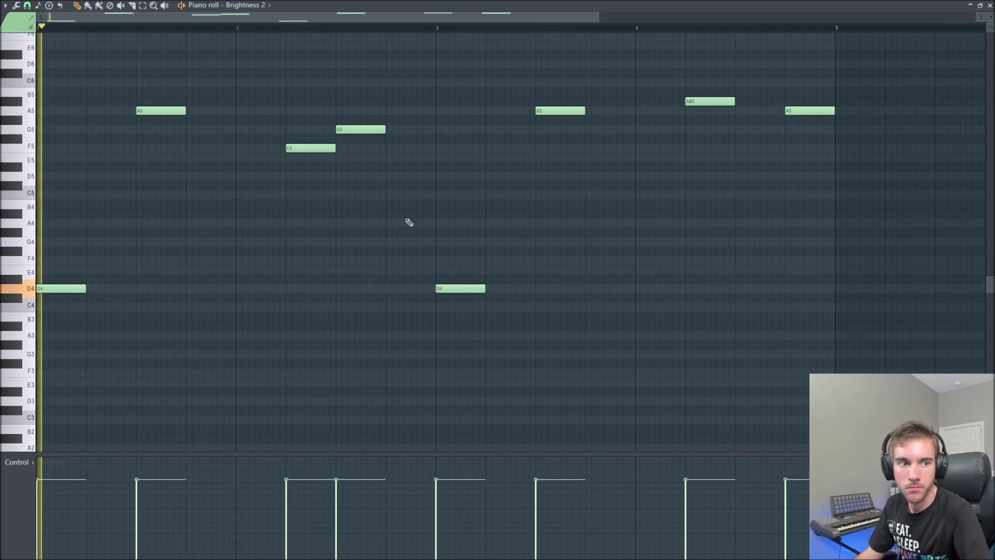
key(space)
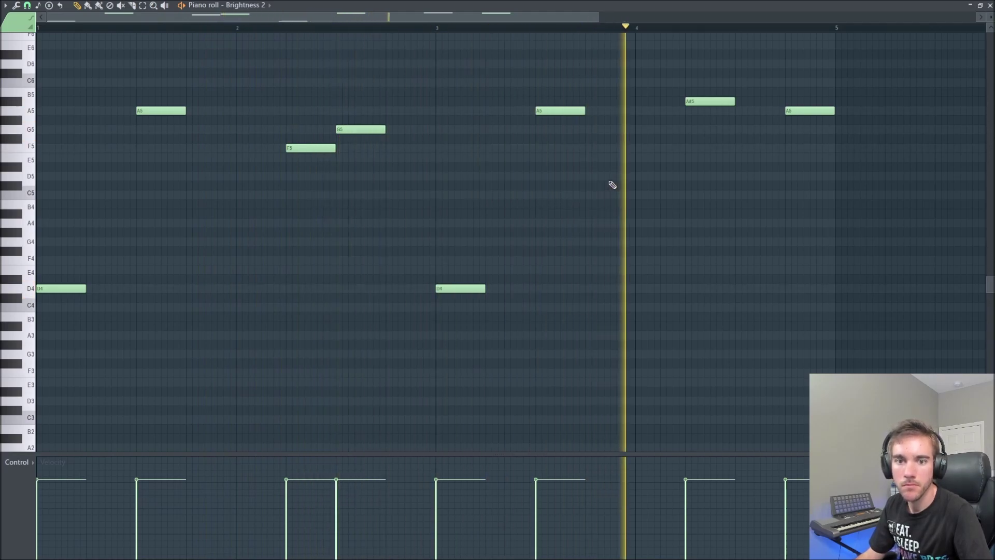
key(space)
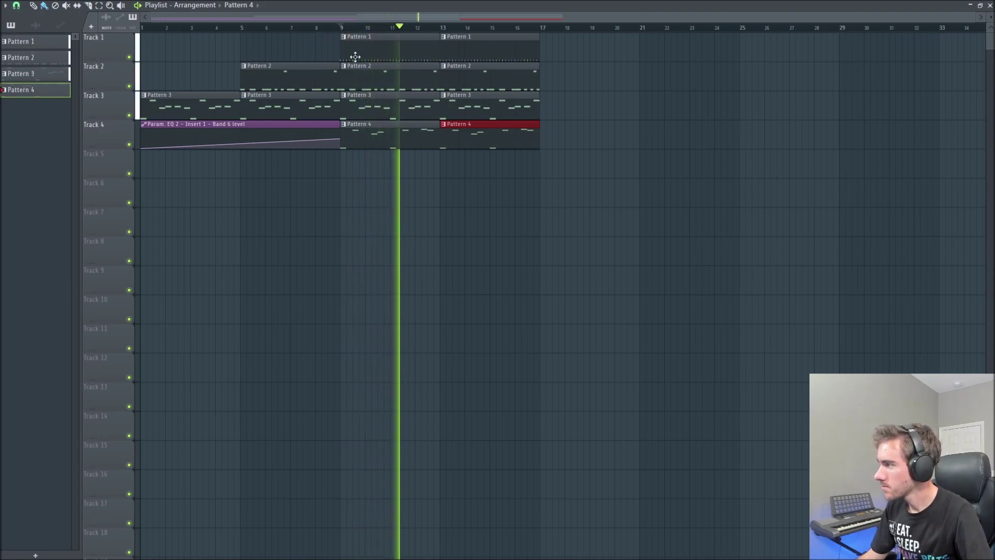
Listen to the playlist arrangement and to the 808 CH hi-hat pattern with its roll at the end of bar 1.
key(space)
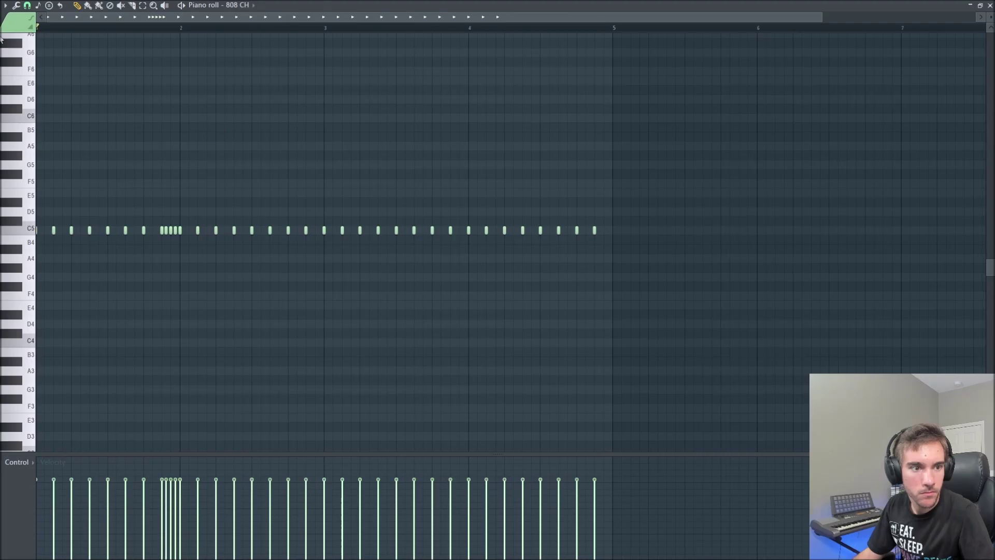
key(space)
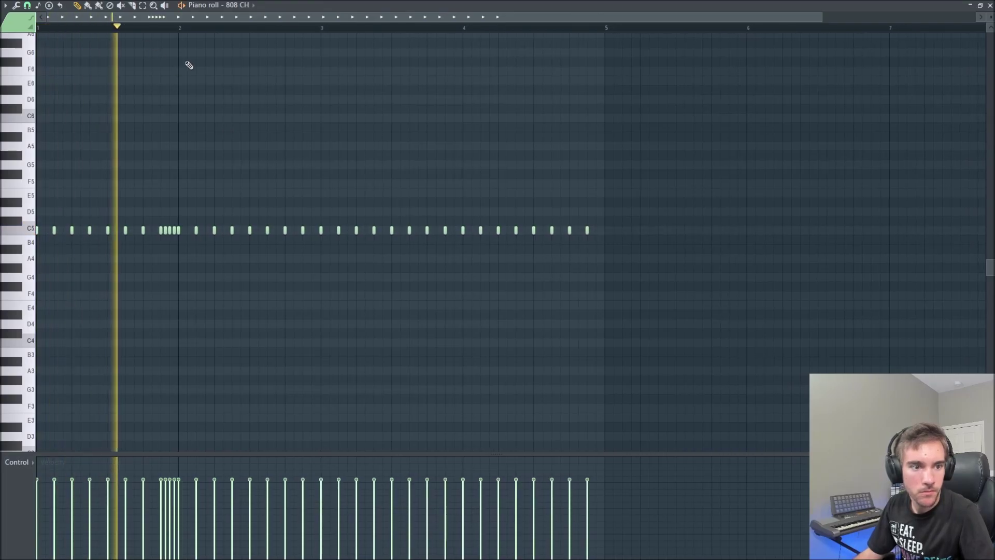
key(space)
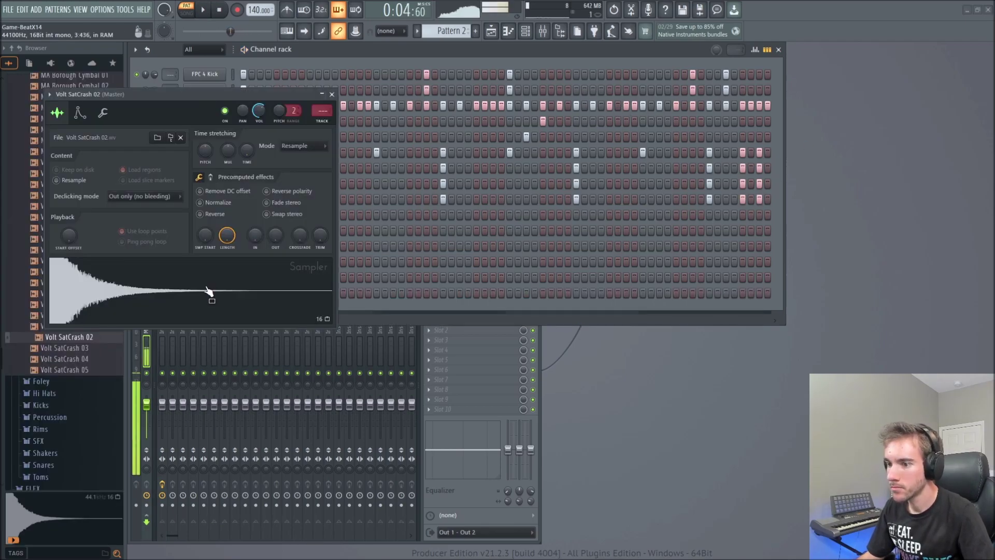
Route the Volt SatCrash 02 sample to mixer track 1 and close its channel settings.
scroll(326, 105, up, 2)
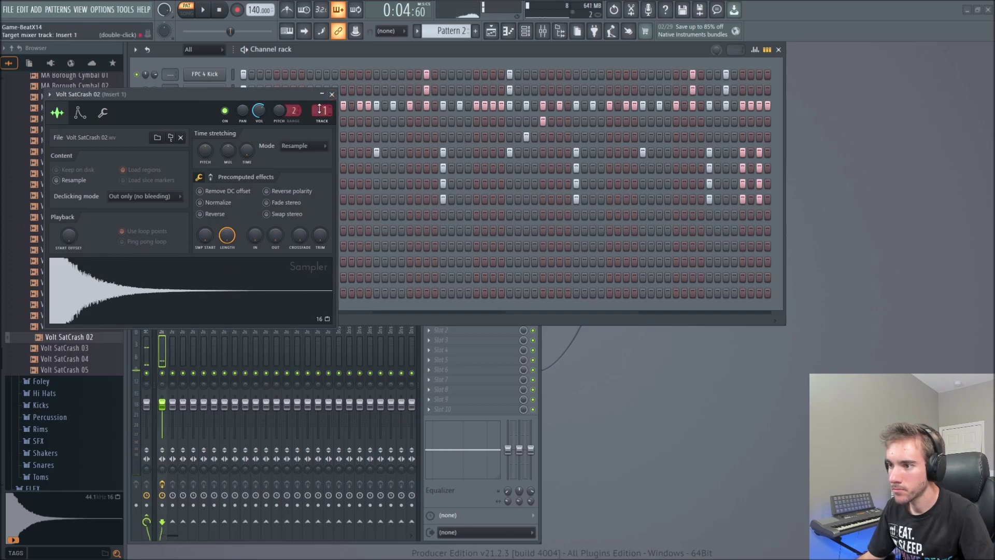
click(332, 94)
key(space)
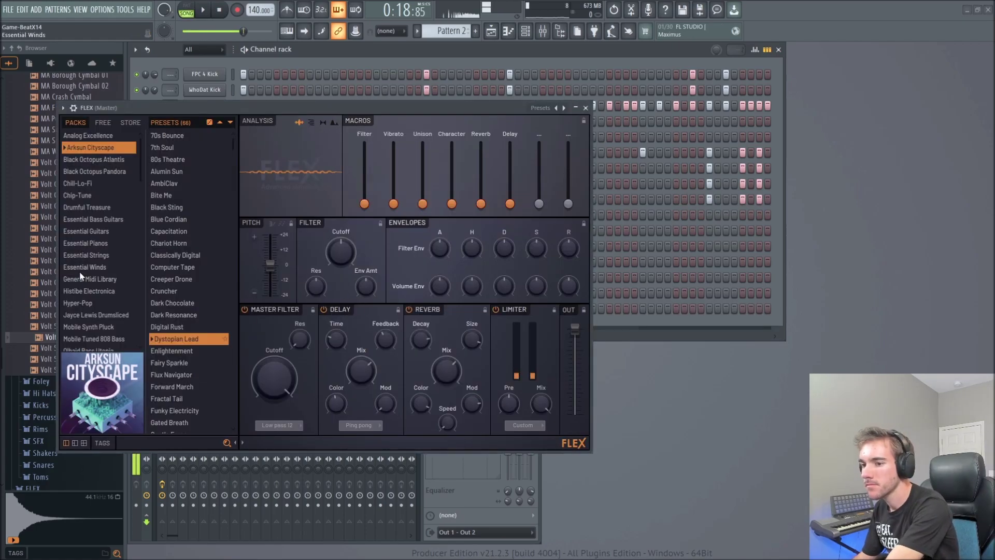
Browse the Hyper-Pop and Mobile Synth Pluck packs in FLEX and audition plucks such as Synpluck Lean and Synpluck Multi.
click(88, 295)
scroll(90, 306, down, 2)
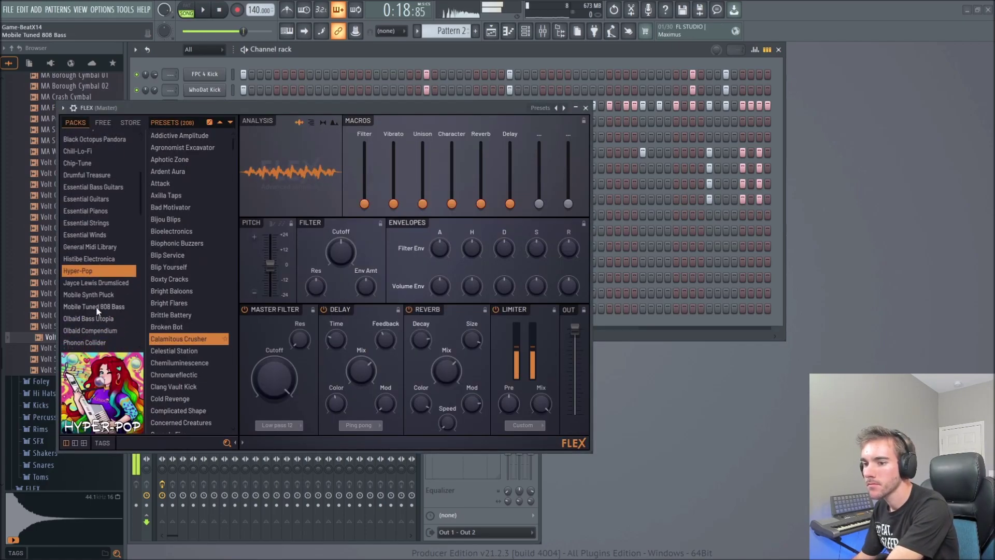
click(89, 295)
scroll(116, 282, down, 3)
scroll(115, 296, down, 3)
click(201, 231)
click(186, 289)
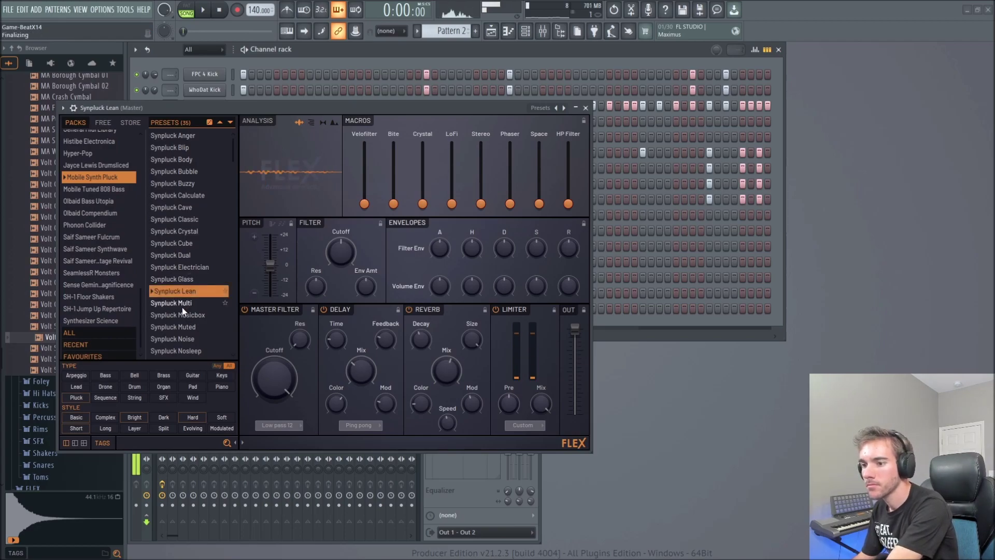
click(182, 306)
click(179, 335)
Compare the Craftluv and Cosmogyra pad presets across all FLEX packs, load Cosmogyra and close the synth.
scroll(186, 331, down, 2)
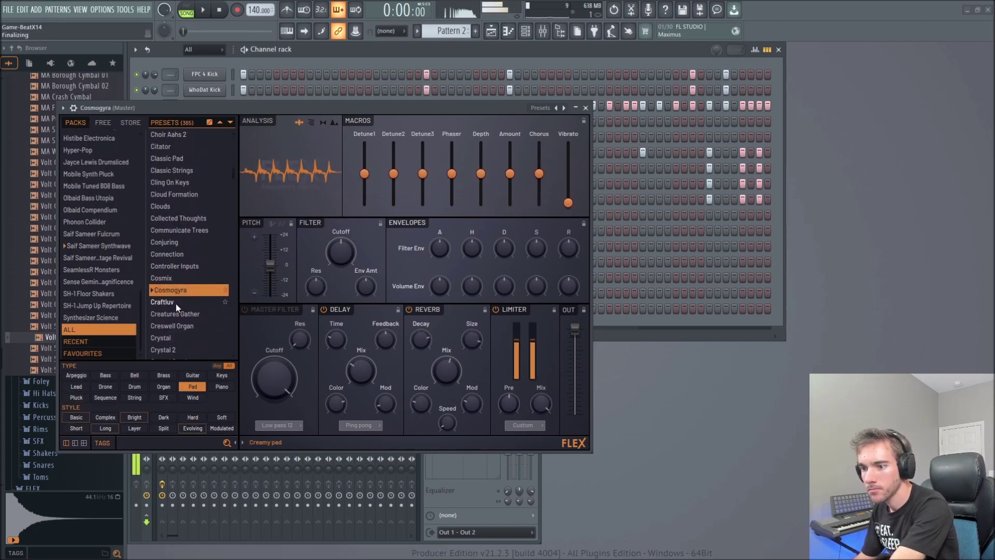
click(175, 304)
click(191, 288)
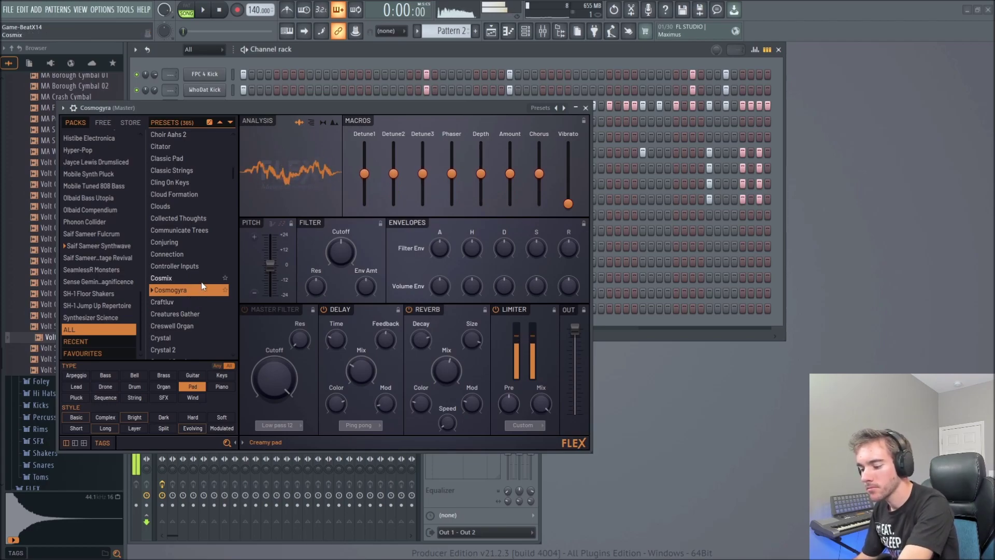
click(585, 108)
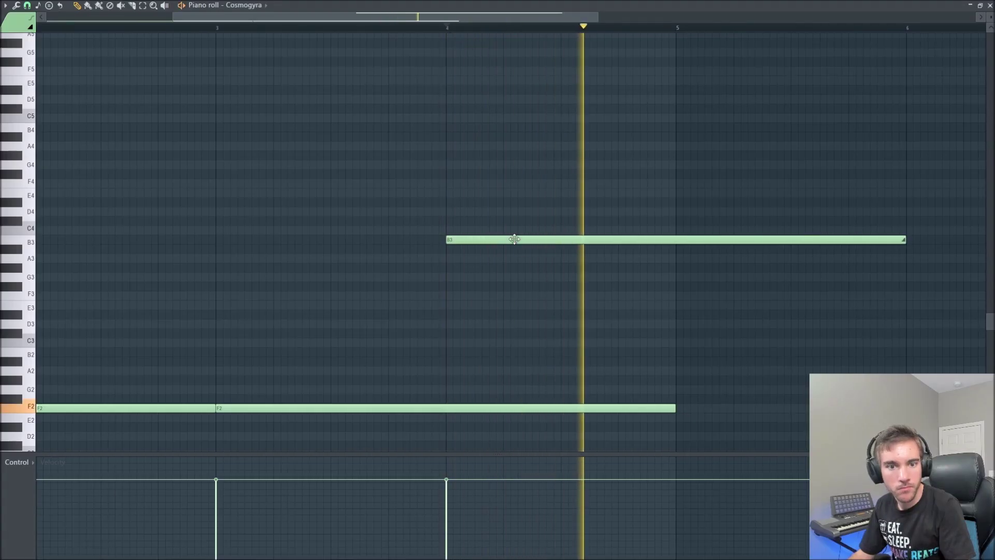
Move the upper Cosmogyra note at bar 4 down to F3 and shorten it to end at bar 5.
drag(515, 238, 512, 299)
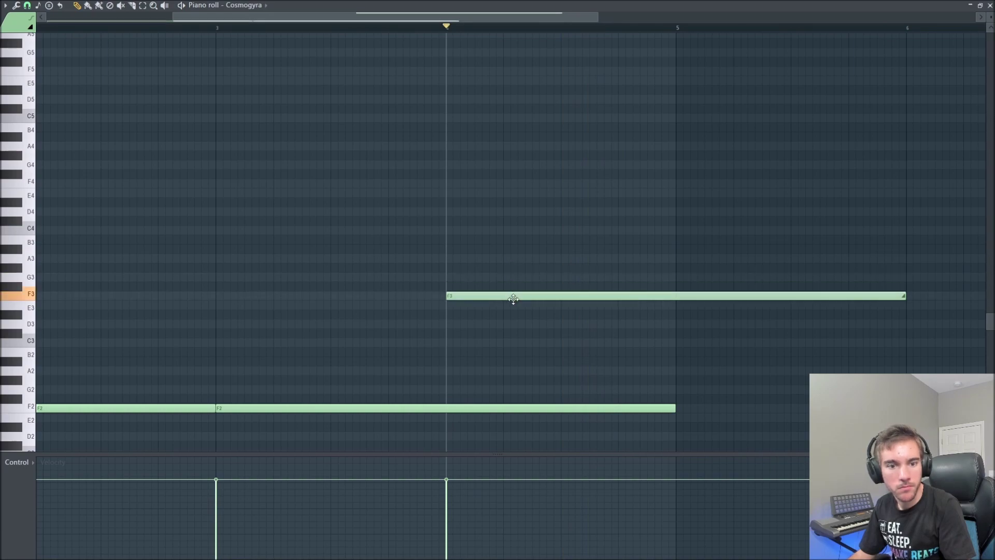
drag(903, 297, 679, 300)
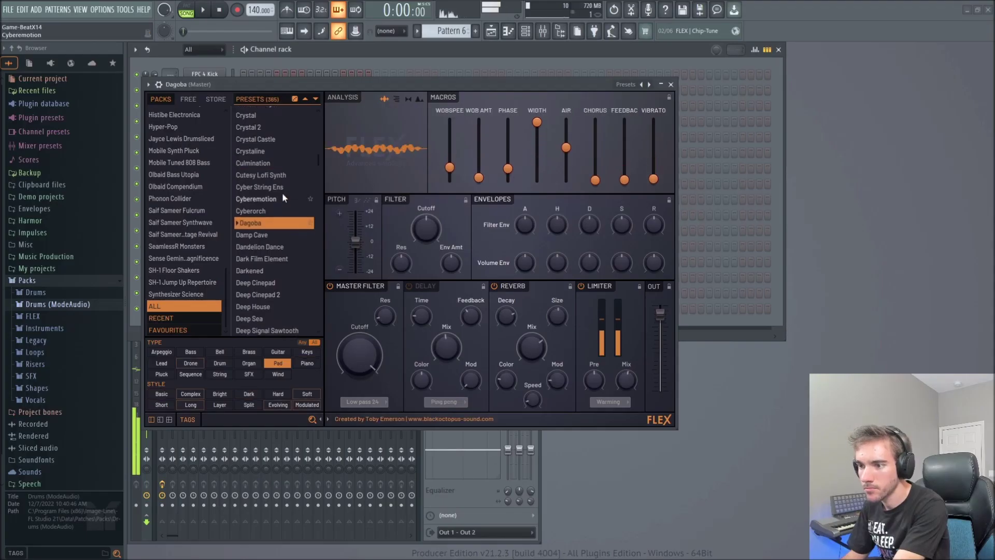
Replace the FLEX pad sound with the Cutesy Lofi Synth preset.
click(278, 182)
click(277, 177)
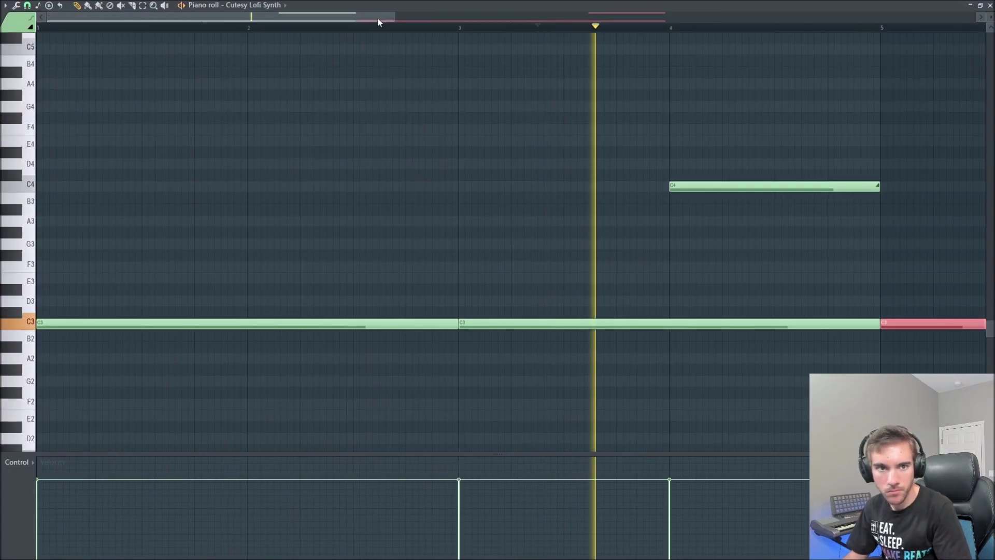
Repeat the Cutesy Lofi Synth notes across eight bars, transpose them to D3 and D4, shorten them and play them back.
drag(378, 22, 563, 27)
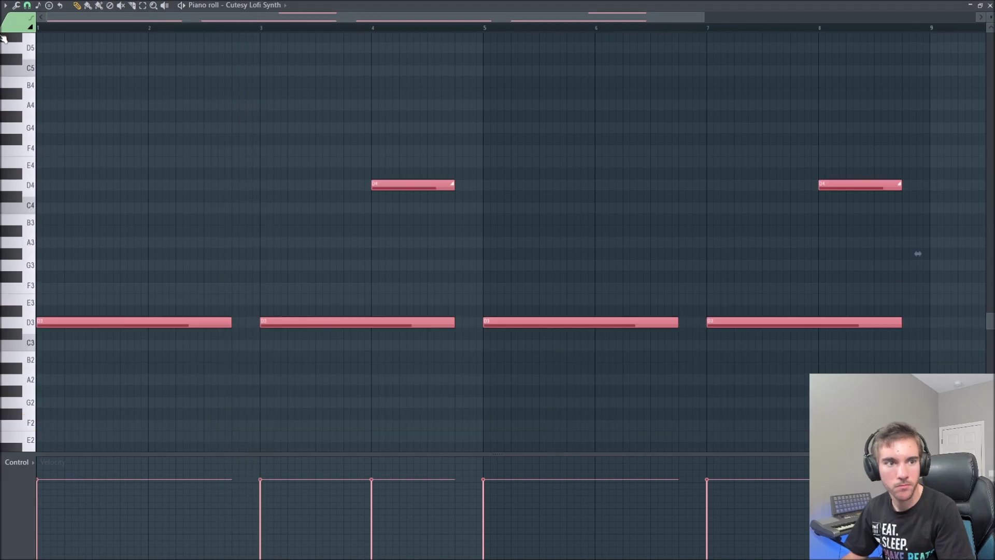
key(space)
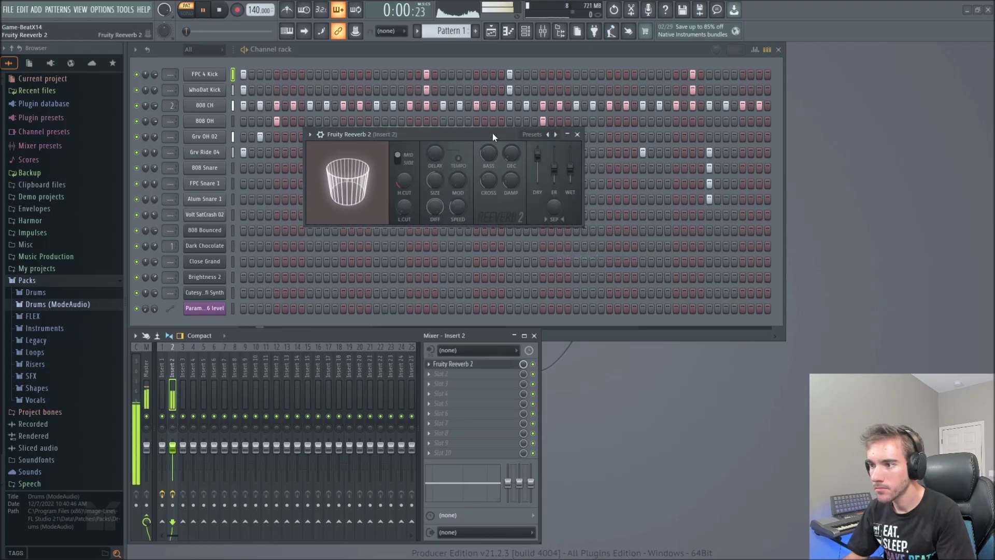
Load a preset in the Fruity Reeverb 2 on Insert 2 and route the Alum Snare 1 channel to mixer track 2.
click(525, 134)
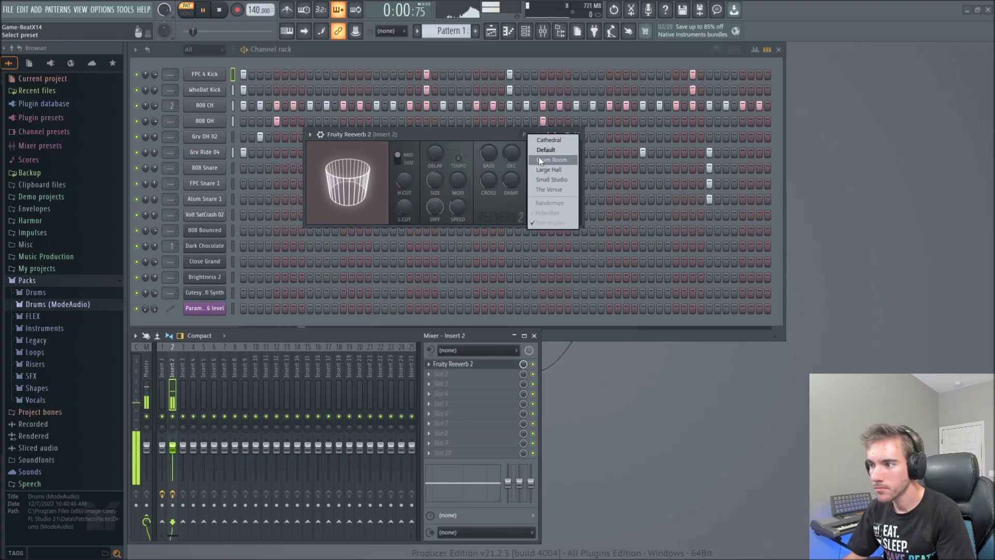
click(551, 150)
drag(472, 132, 442, 159)
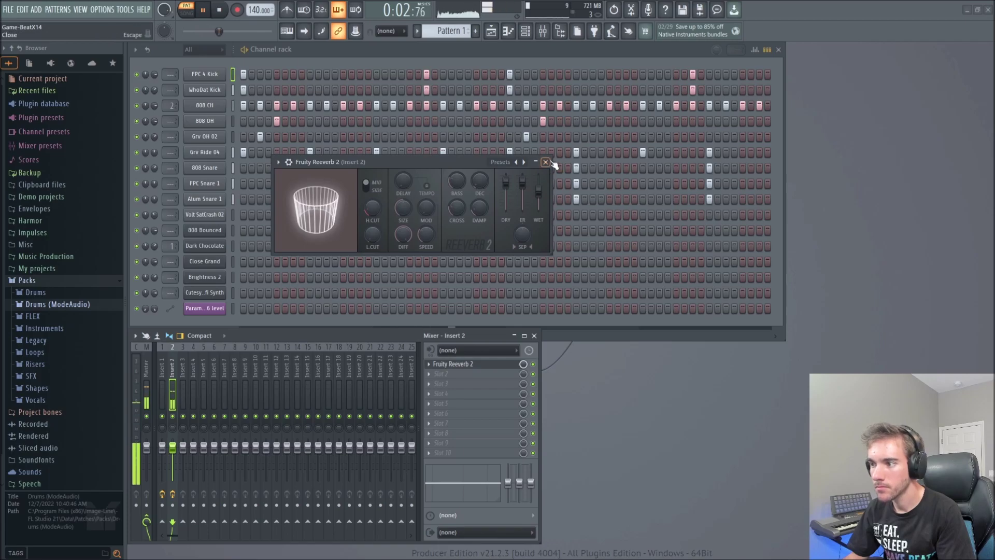
drag(167, 200, 168, 188)
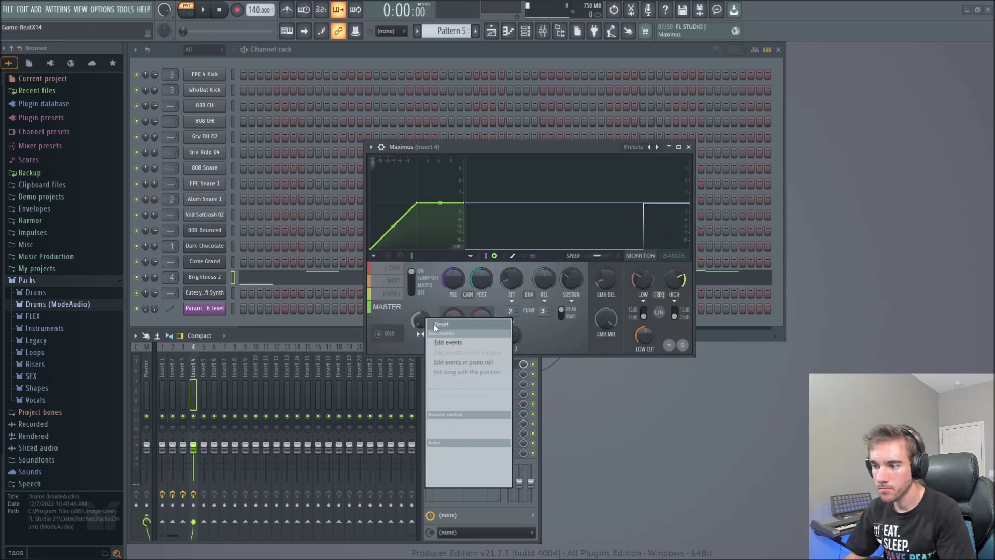
Set the master band's stereo separation in Insert 4's Maximus to 89% separated, close the plugin and stop playback.
click(422, 325)
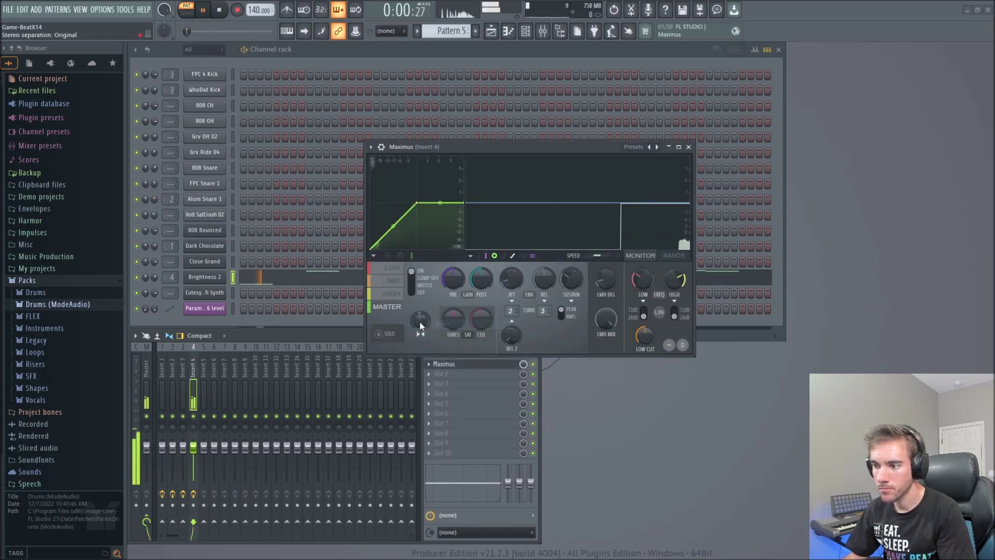
drag(420, 320, 420, 306)
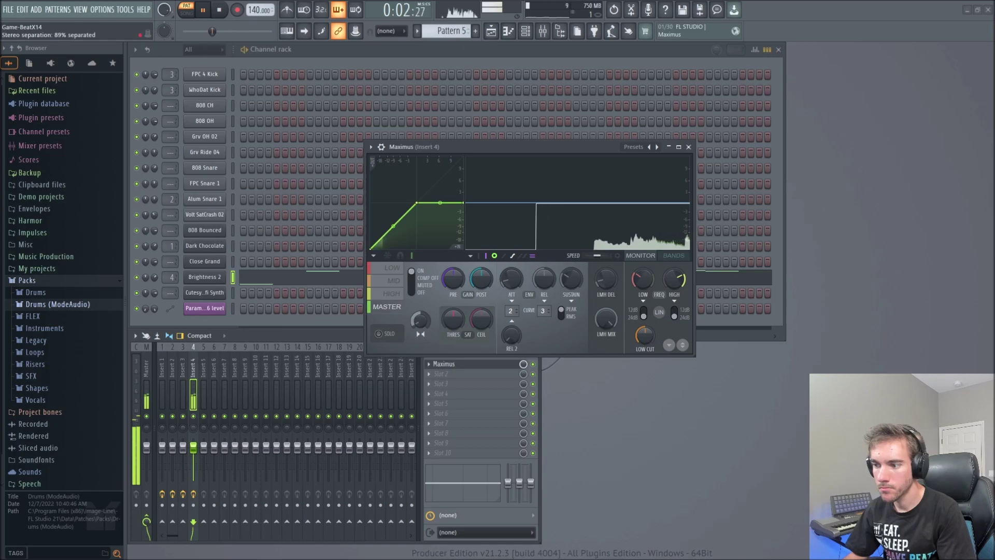
click(689, 148)
key(space)
scroll(439, 34, down, 3)
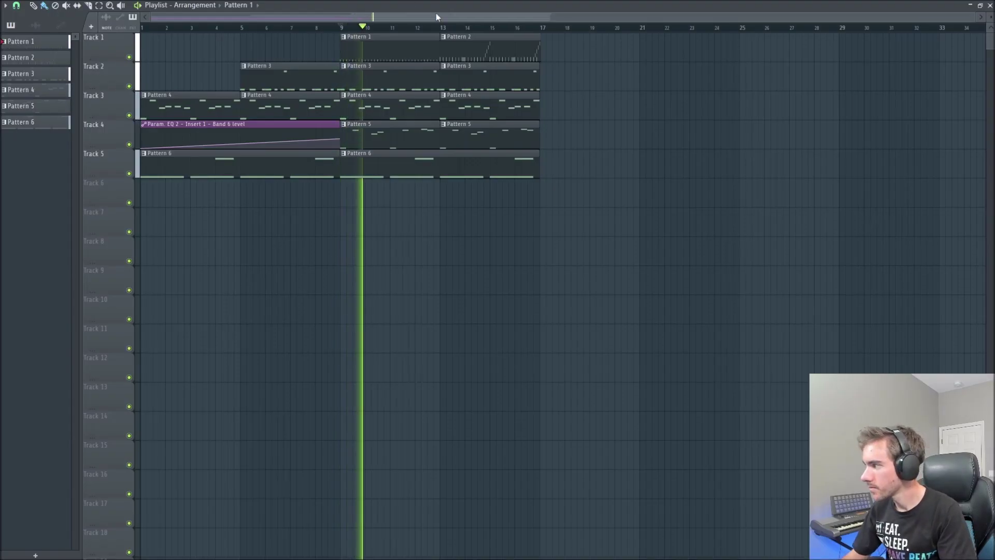
scroll(301, 122, down, 1)
scroll(256, 114, up, 1)
key(space)
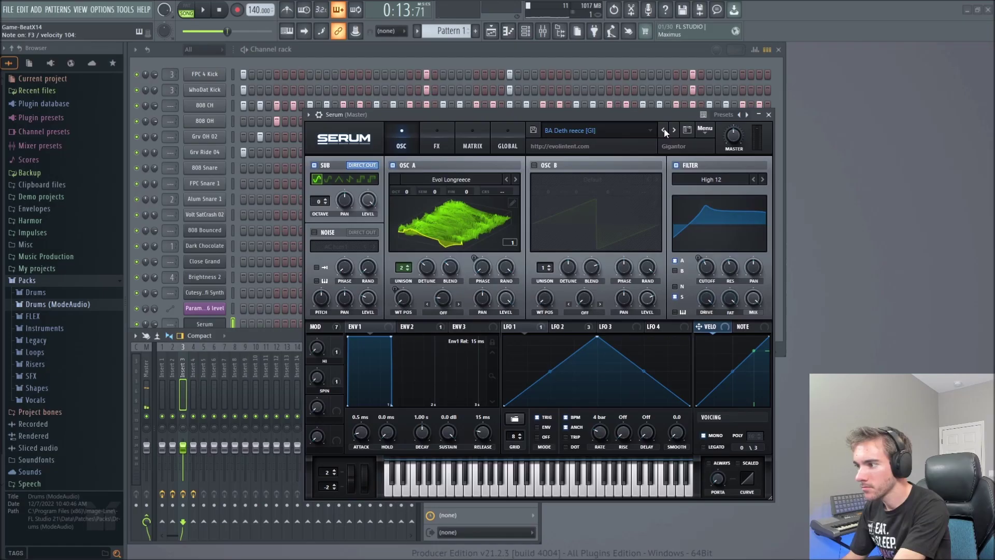
Audition the SQ sequence presets in Serum for a new layer, and play back a one-bar D3 note in its piano roll.
drag(620, 123, 510, 108)
click(599, 122)
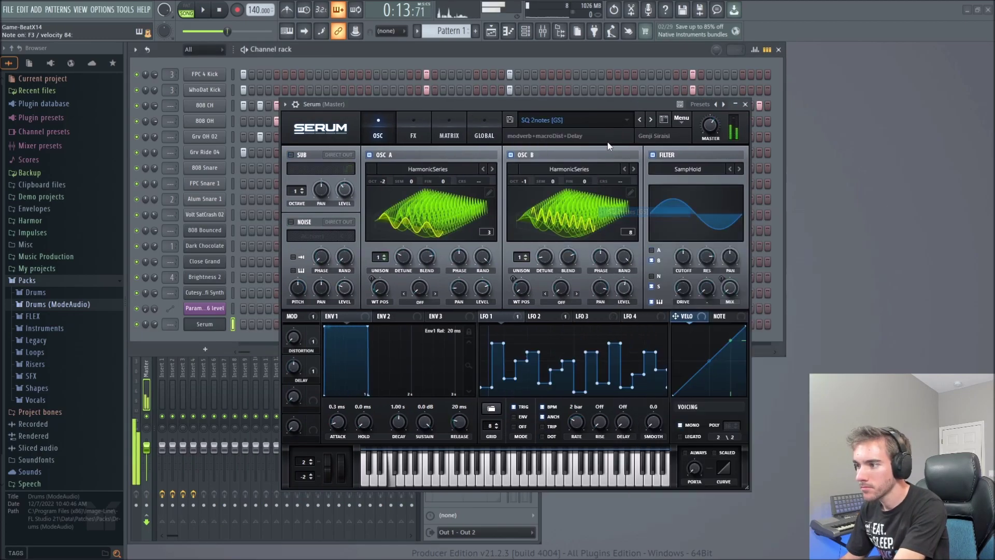
click(651, 121)
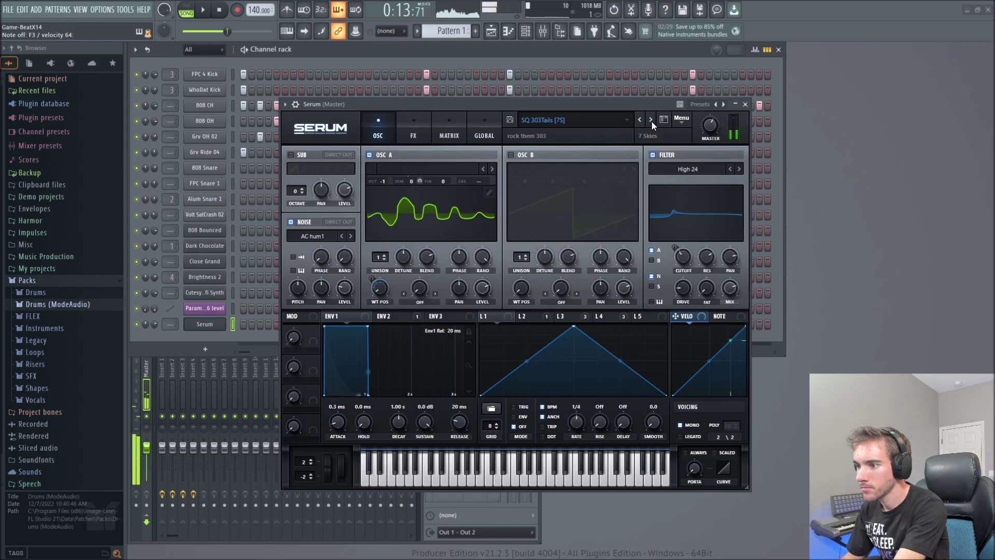
click(652, 120)
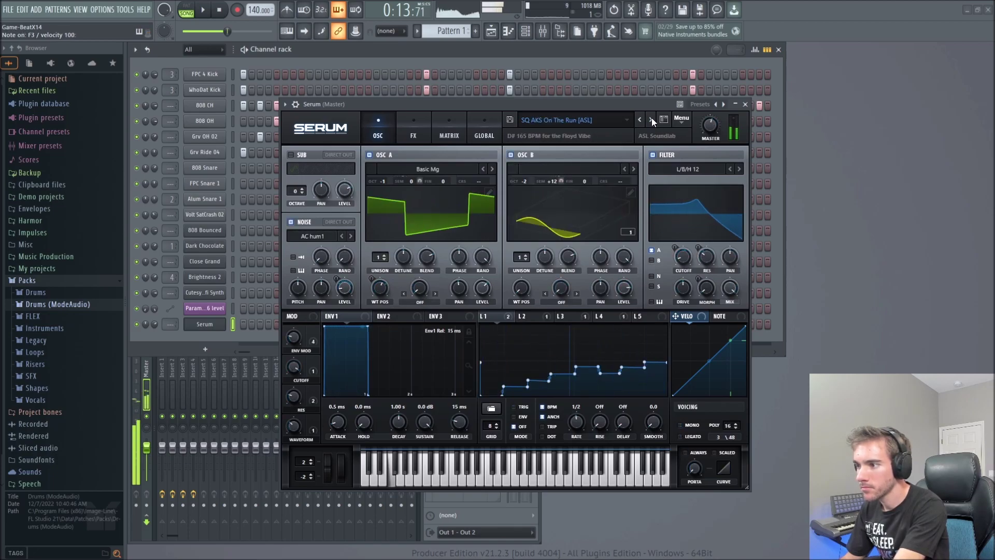
click(651, 118)
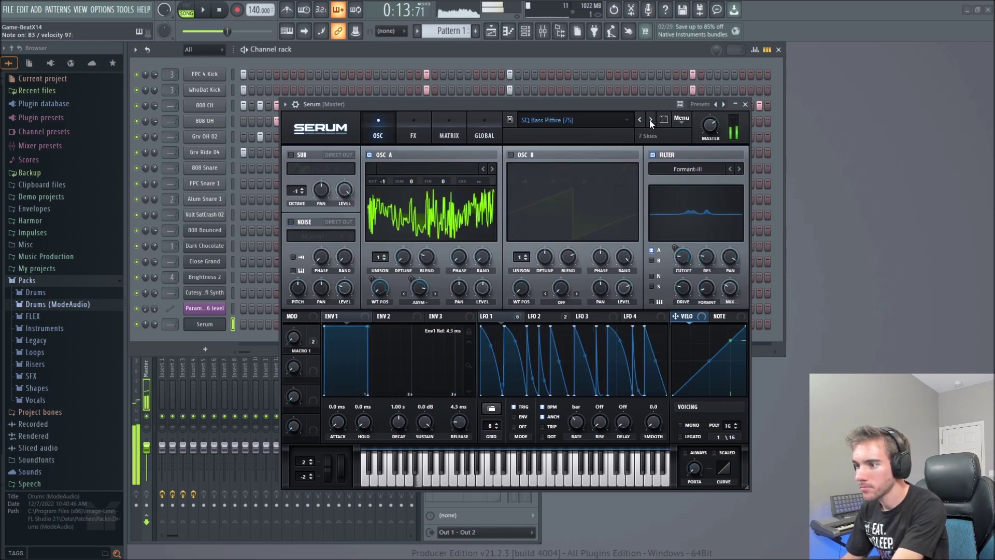
click(650, 119)
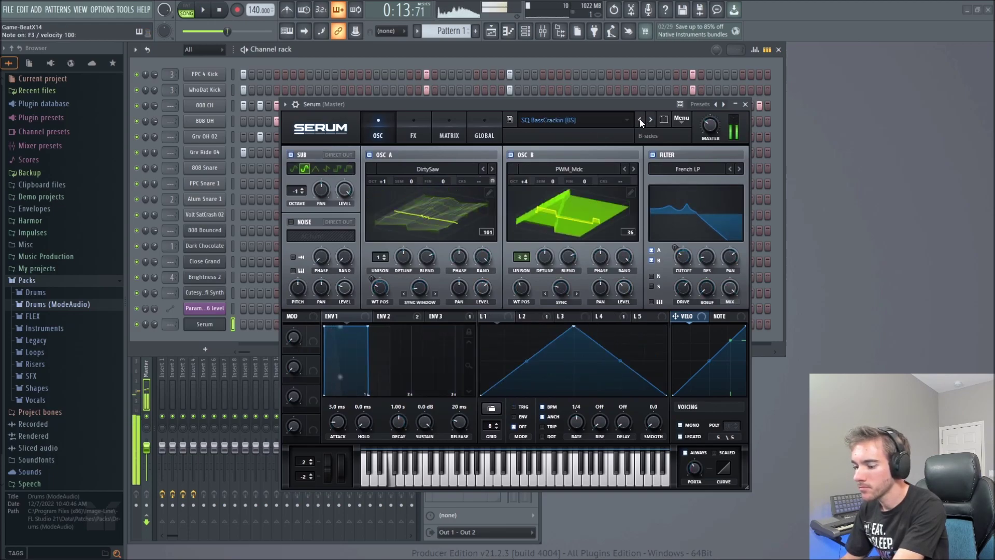
click(640, 120)
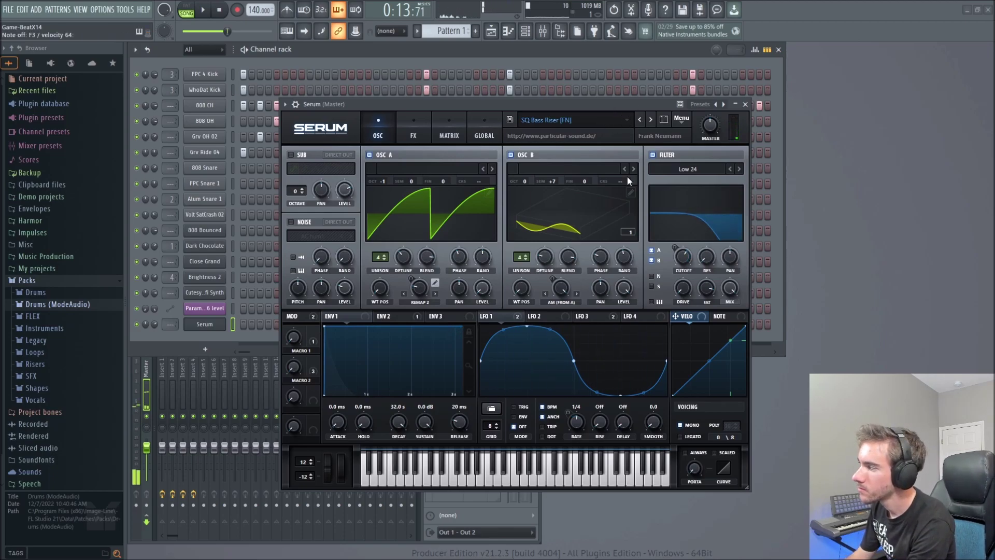
click(651, 119)
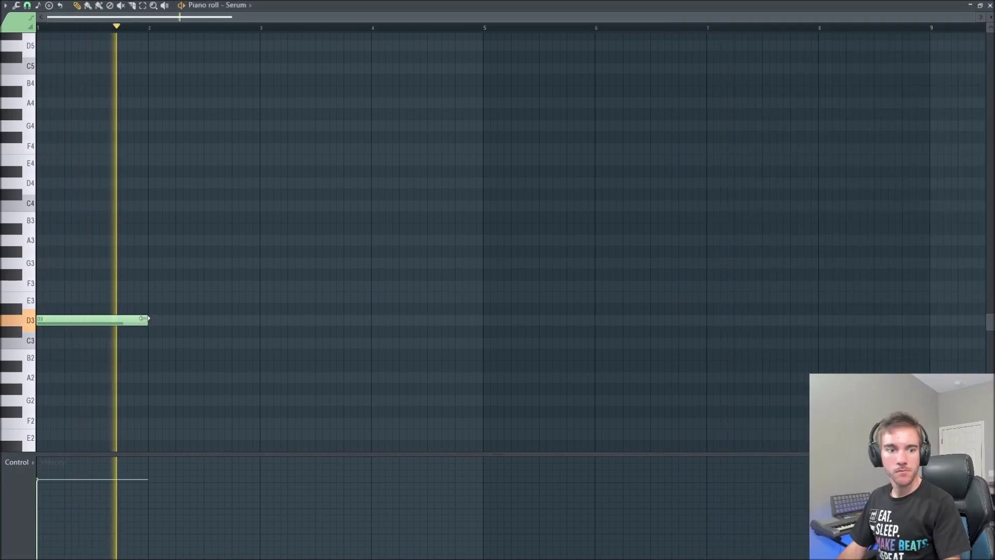
key(space)
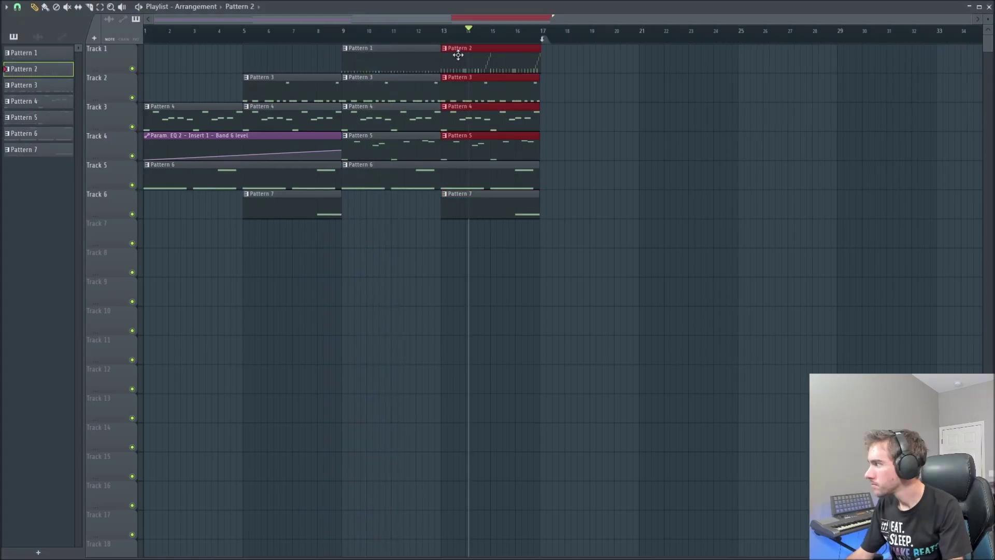
Move the selected bar 13 clips to bar 17, repeat them at bar 21, and extend Pattern 6 on Track 5 from bar 17.
drag(458, 55, 556, 57)
key(ctrl+b)
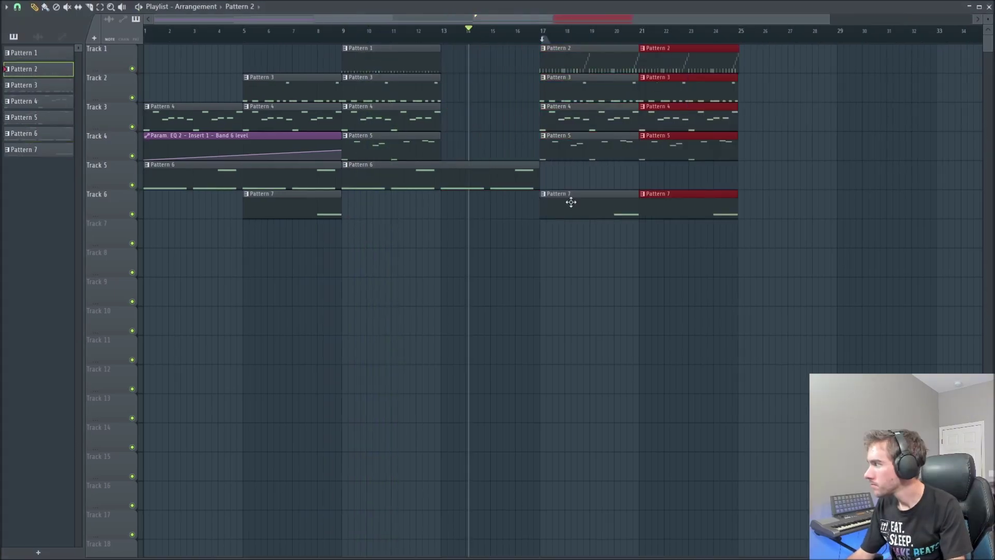
click(531, 179)
click(561, 172)
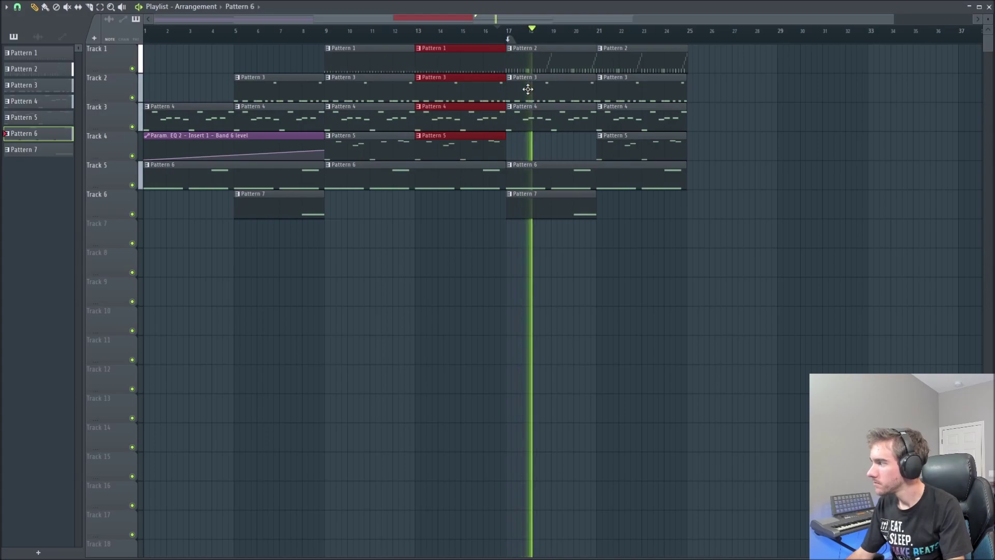
drag(456, 31, 399, 31)
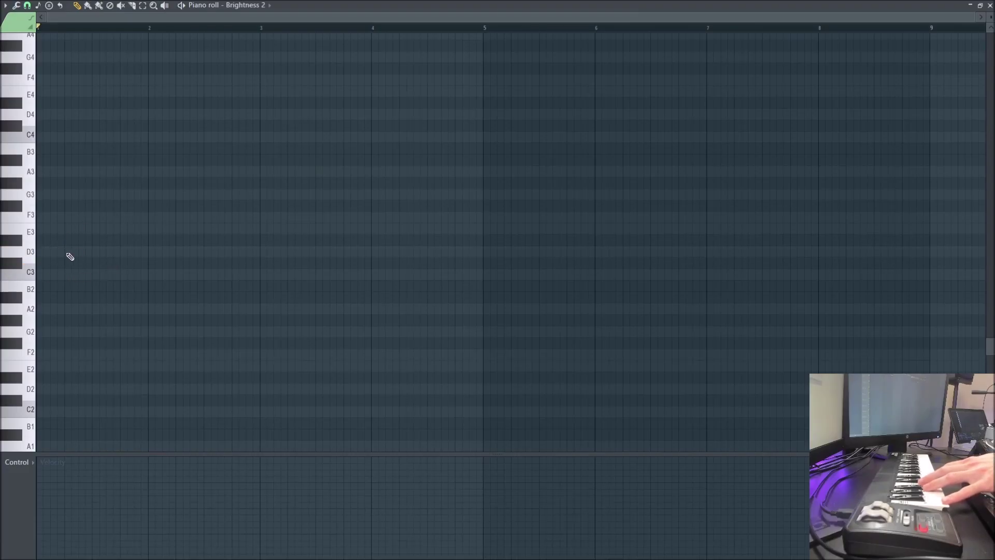
Write paired short D3 and D4 notes in bars 1 and 3 for the Brightness 2 channel and play them back.
click(70, 255)
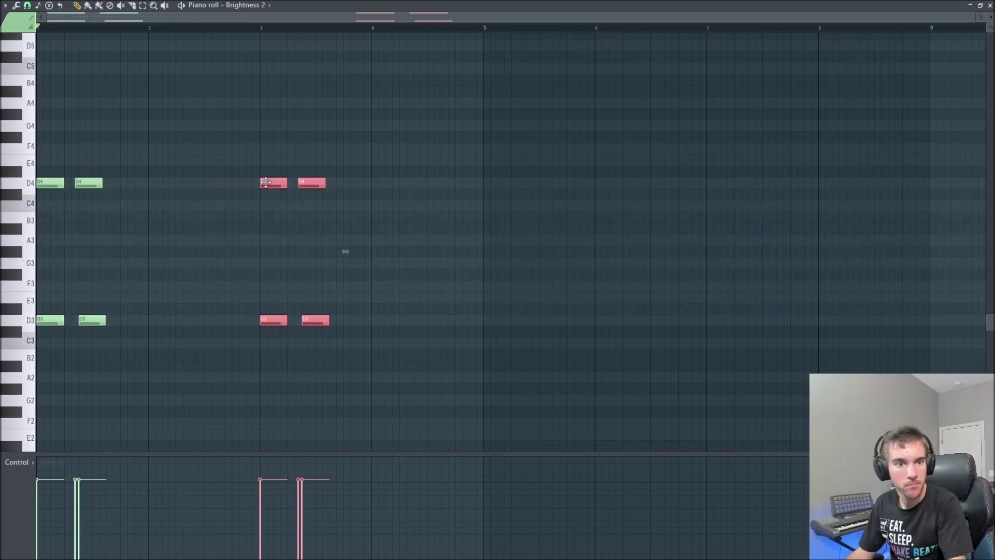
key(space)
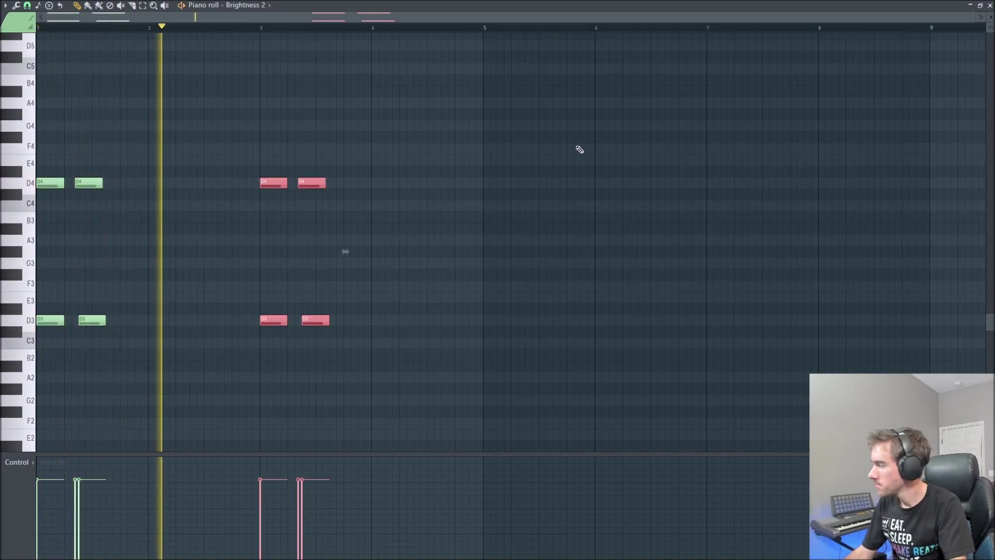
key(space)
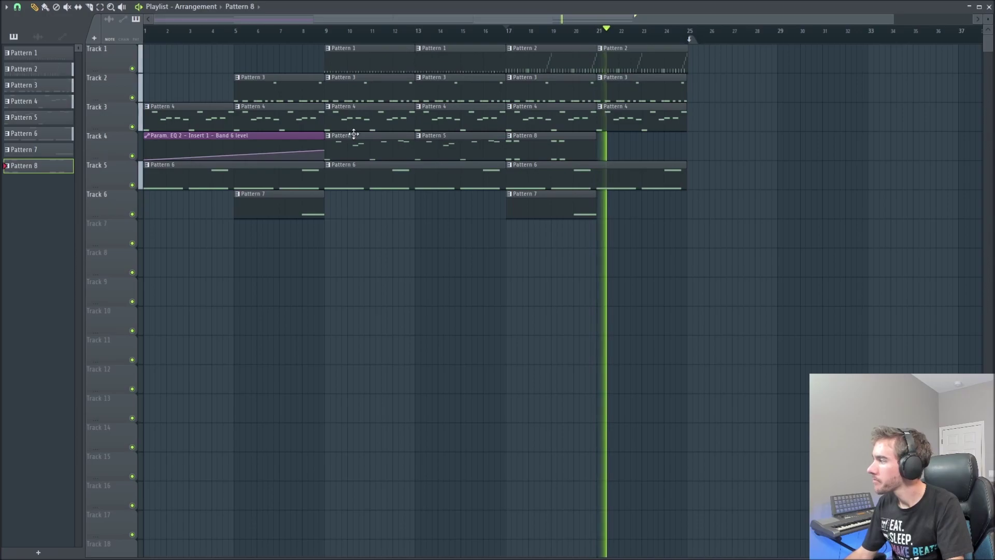
key(space)
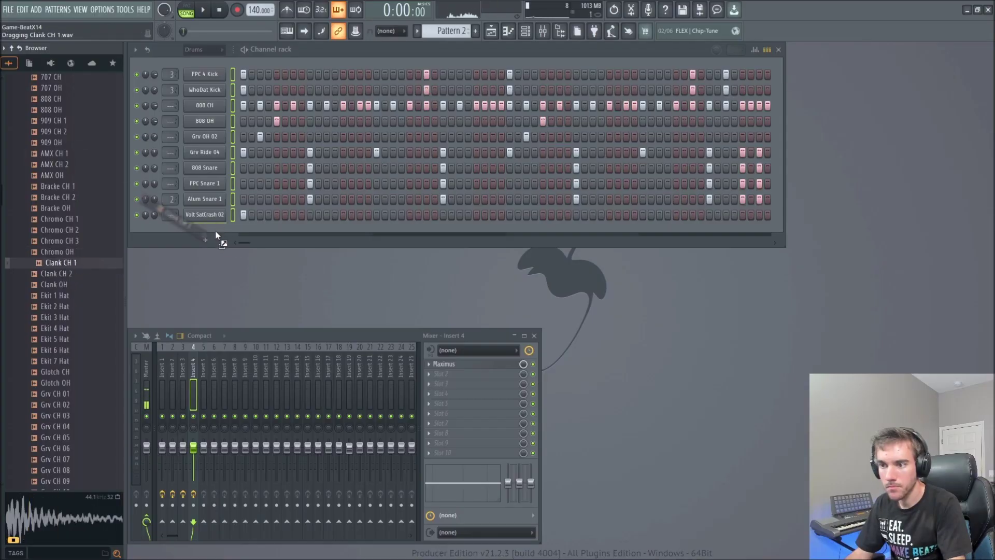
Add the Clank CH 1 sample as a new channel below Volt SatCrash 02 and start playback.
drag(215, 233, 212, 231)
key(l)
key(space)
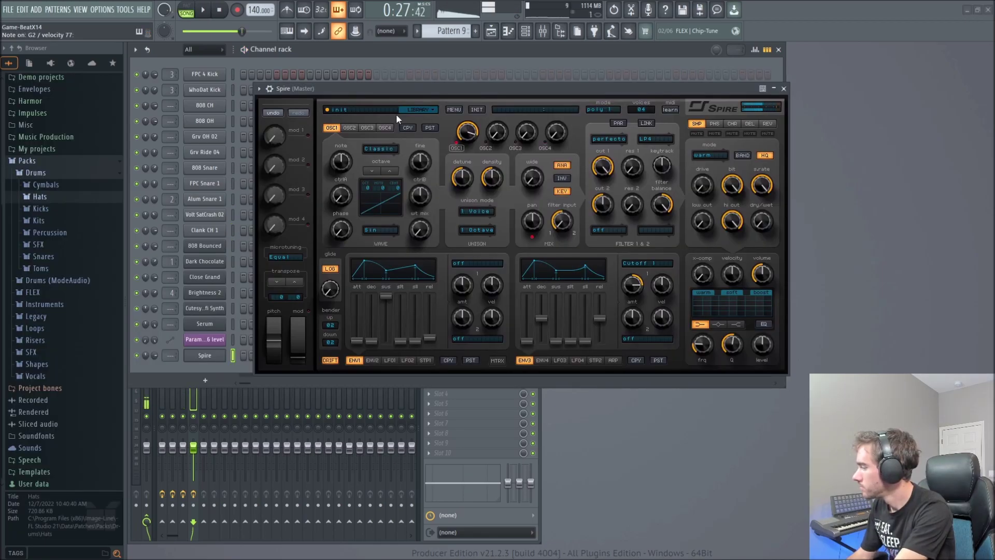
Audition Spire factory basses including BA Dead Hauz, write a D3 note about 1.5 bars long and play it back.
click(395, 114)
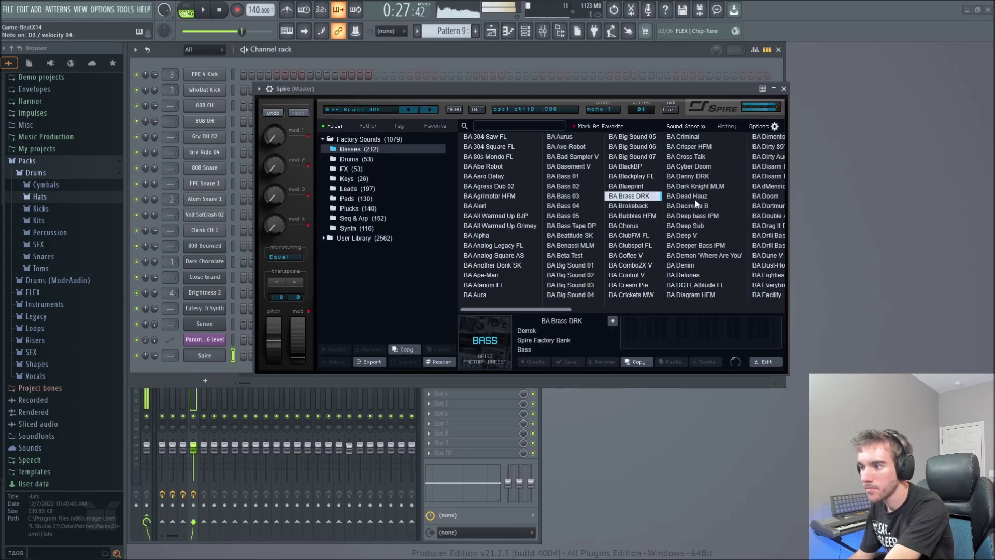
click(698, 197)
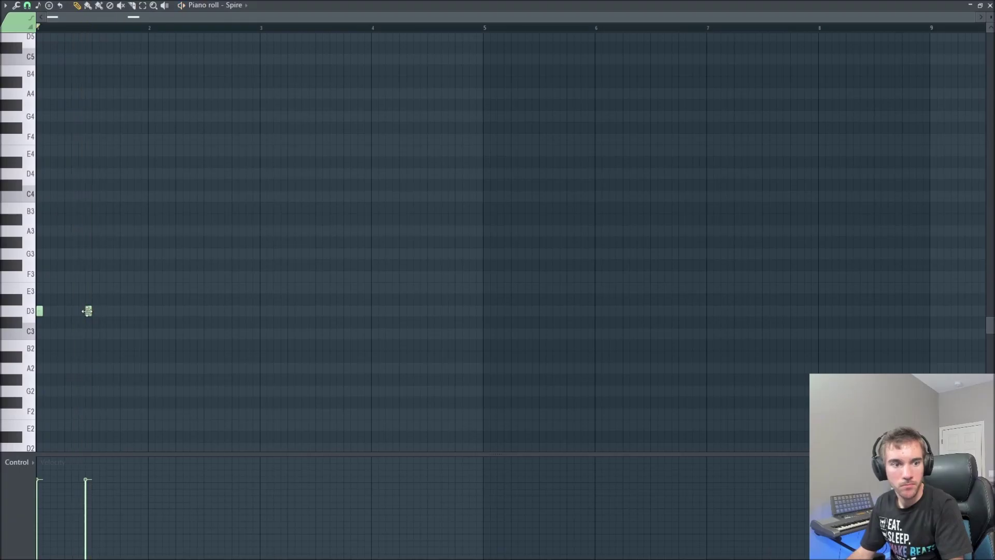
key(space)
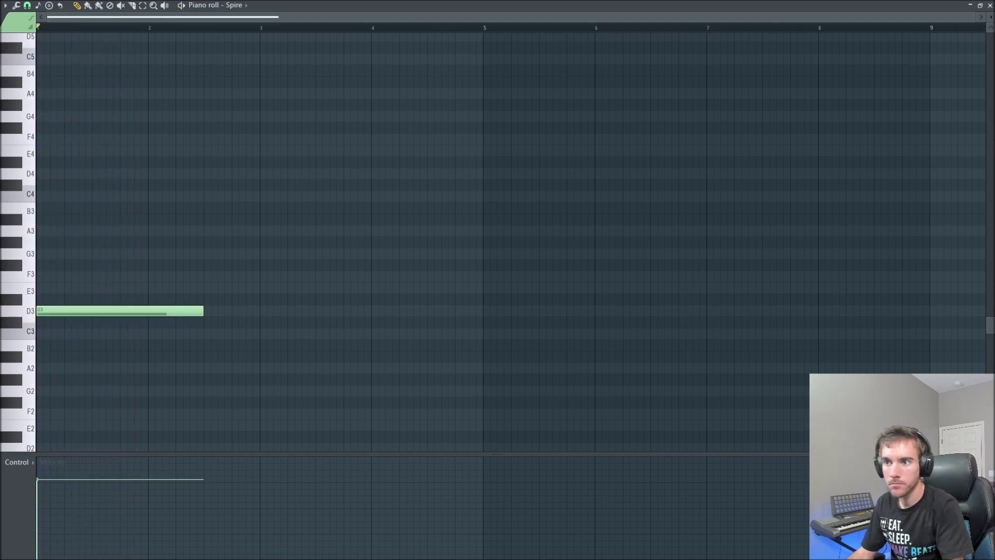
key(space)
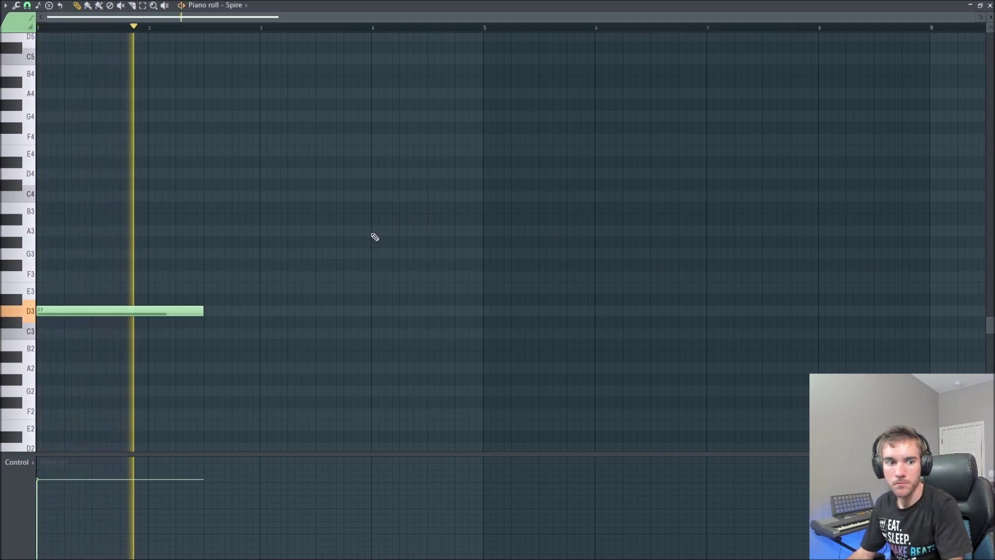
key(space)
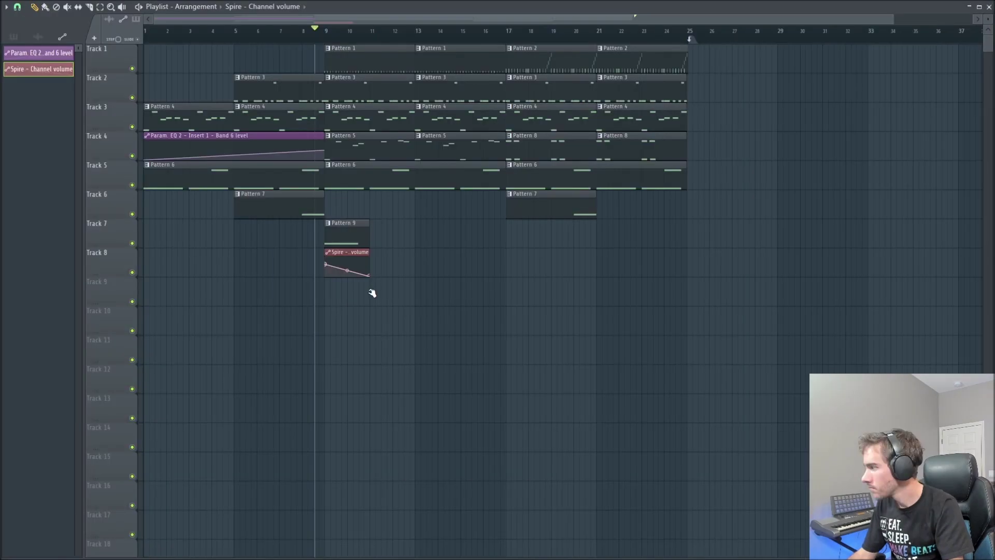
Pull down the end point of the Spire channel volume automation on Track 8 and play the arrangement.
mouse_move(370, 276)
mouse_down()
mouse_move(359, 284)
mouse_move(374, 289)
mouse_up()
key(space)
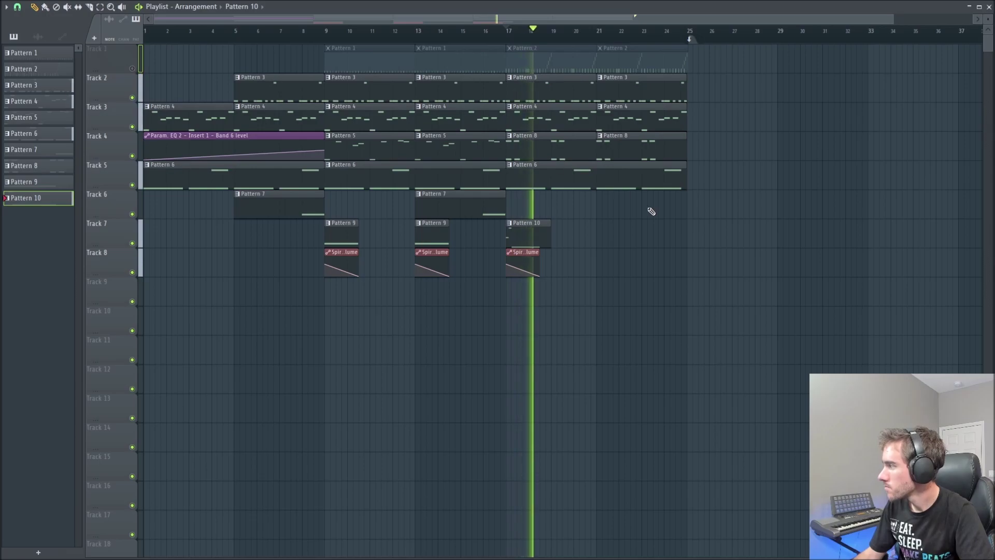
key(space)
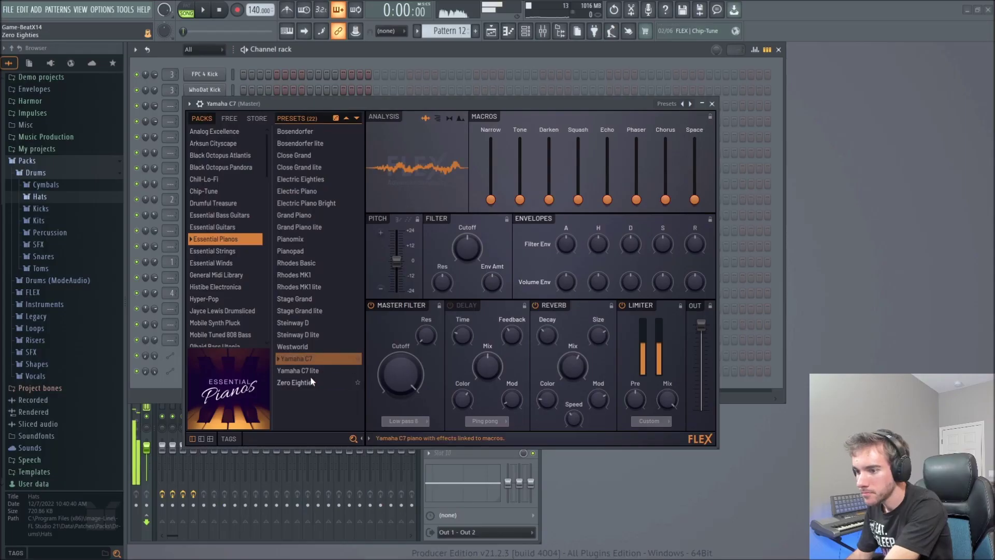
Audition Pianopad, Grand Piano and Electric Piano from FLEX's Essential Pianos pack and load the Close Grand preset.
click(306, 253)
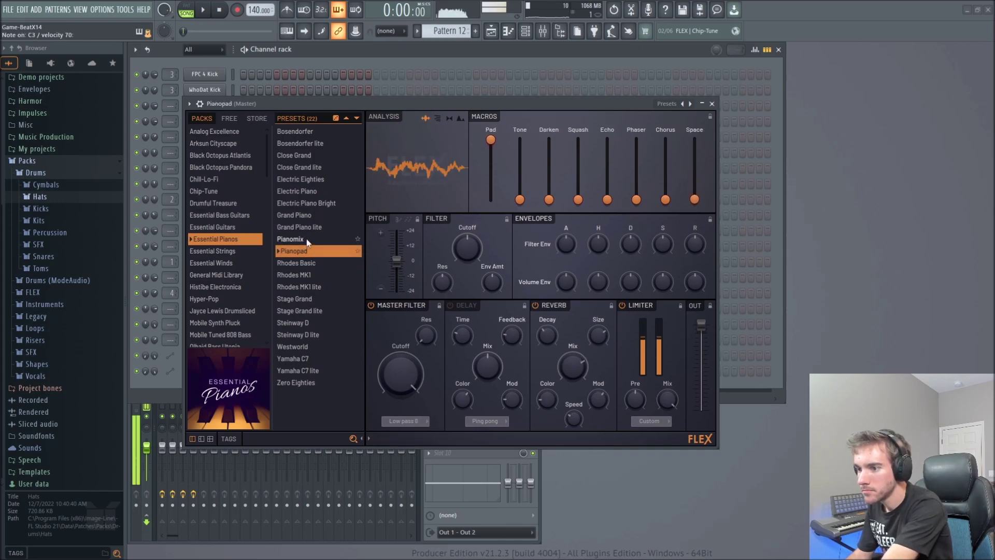
click(314, 216)
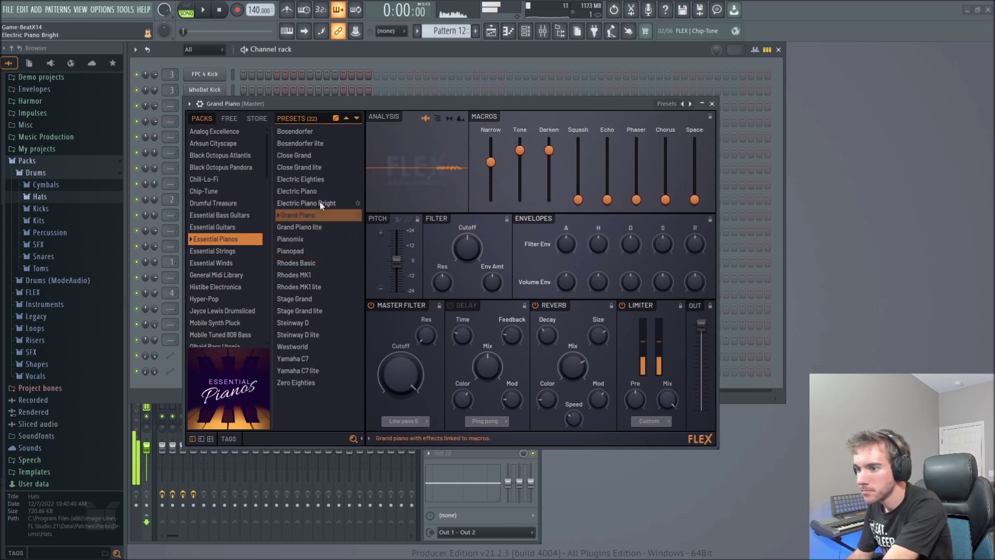
click(317, 191)
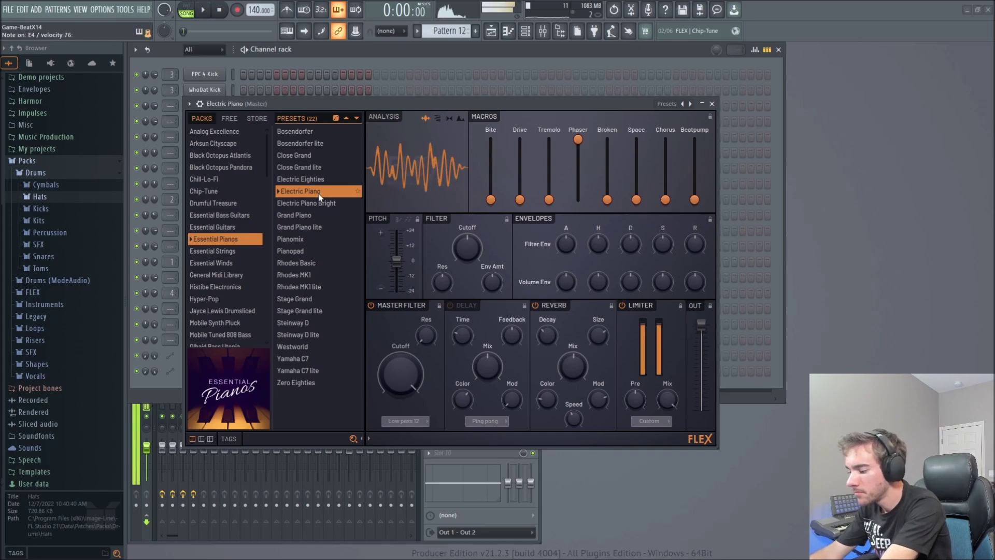
click(303, 155)
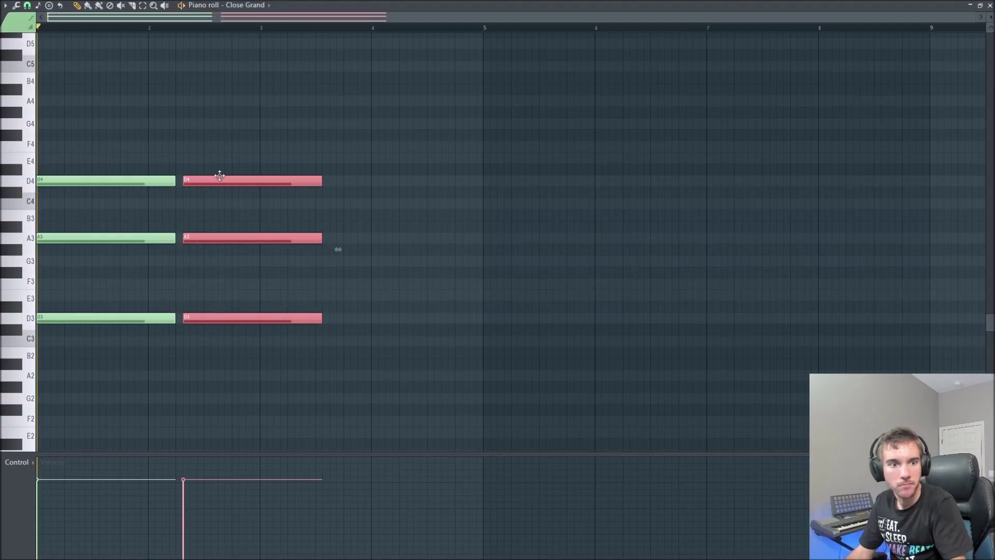
Try a second chord on F3, C4 and F4 and a third on D#3, A#3 and D#4, playing each back.
drag(338, 249, 369, 216)
click(207, 26)
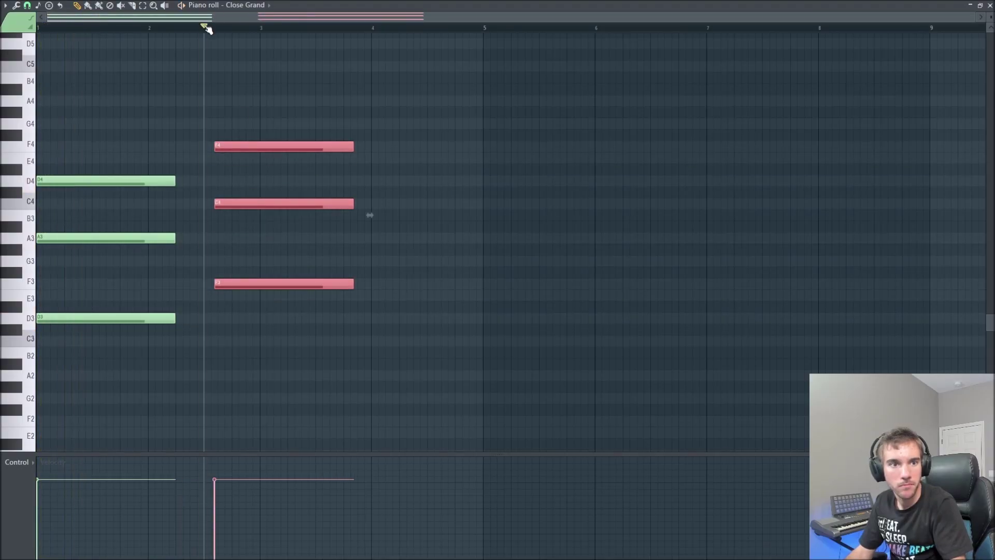
key(space)
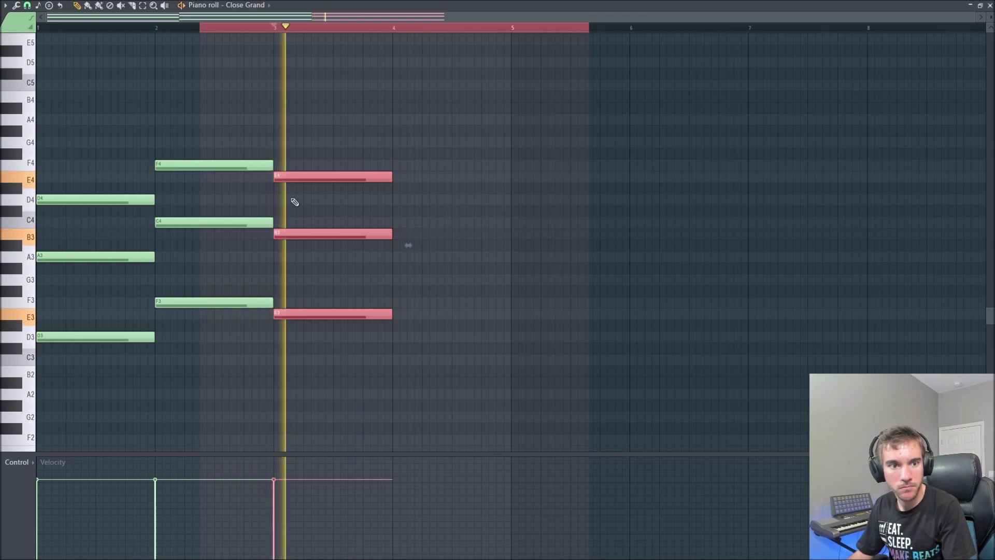
mouse_move(290, 179)
mouse_down()
mouse_move(290, 228)
mouse_move(288, 185)
mouse_up()
key(space)
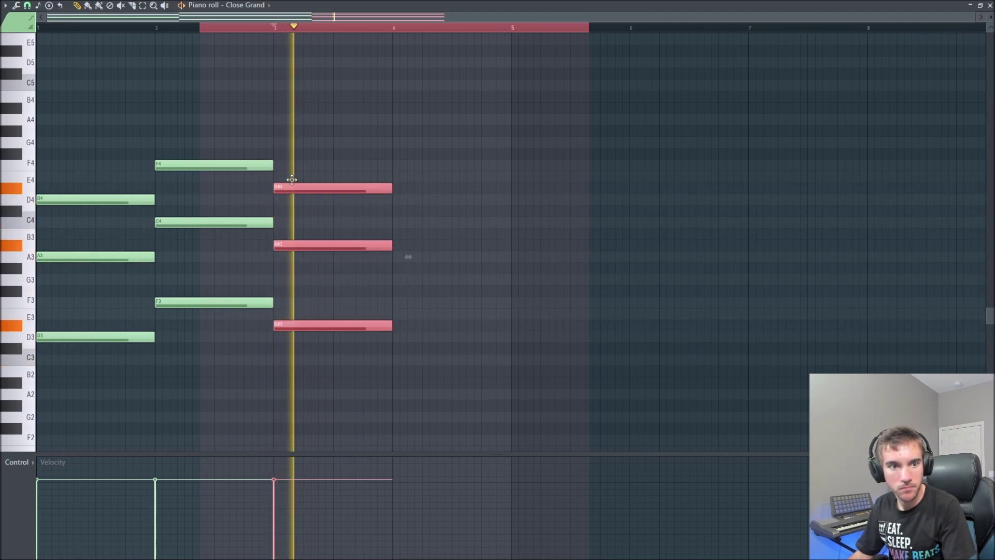
key(space)
Try raising the top note of the bar 4 chord to D5 and play from bar 4.
click(391, 151)
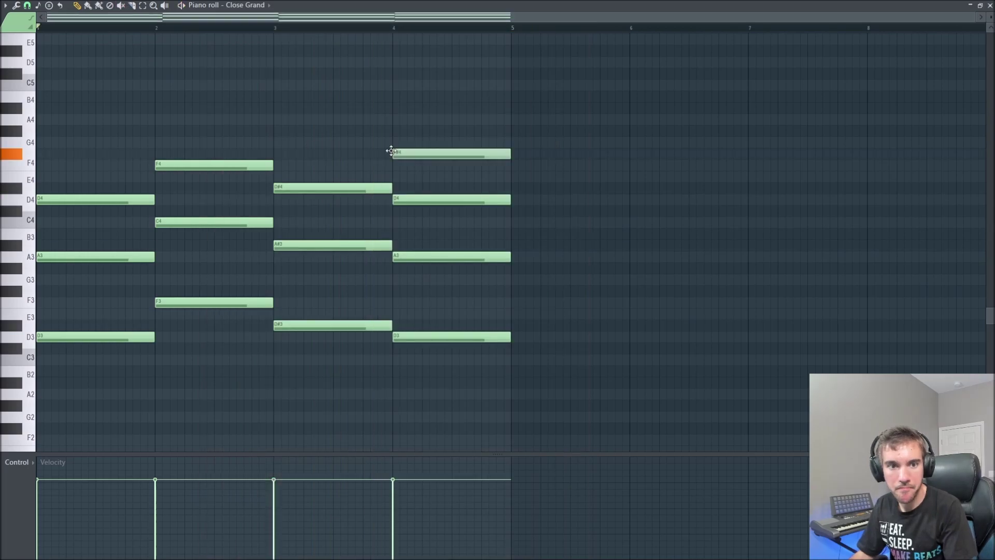
drag(391, 150, 435, 63)
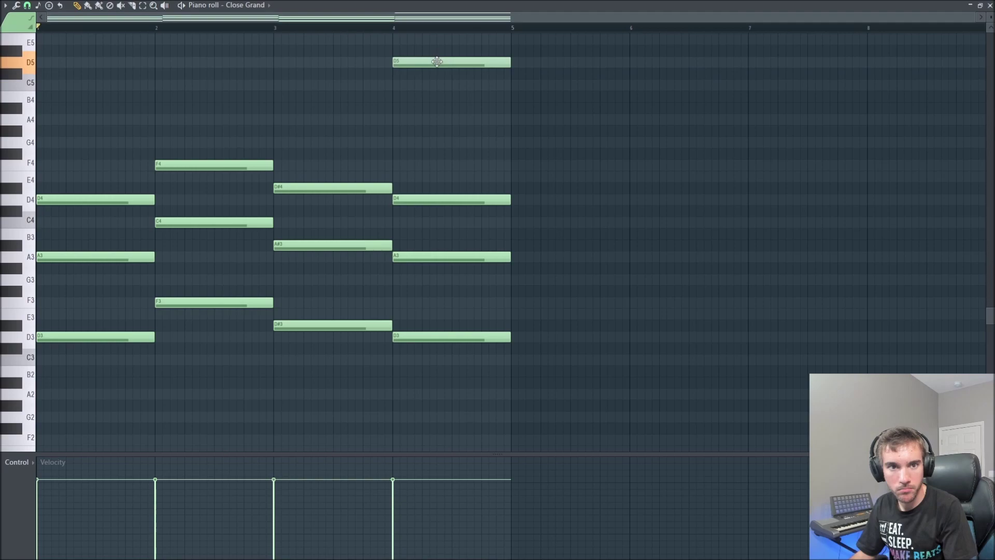
key(space)
click(394, 28)
Try deleting A3 from the bar 4 chord and lowering its D5 note, replaying the chord.
right_click(417, 257)
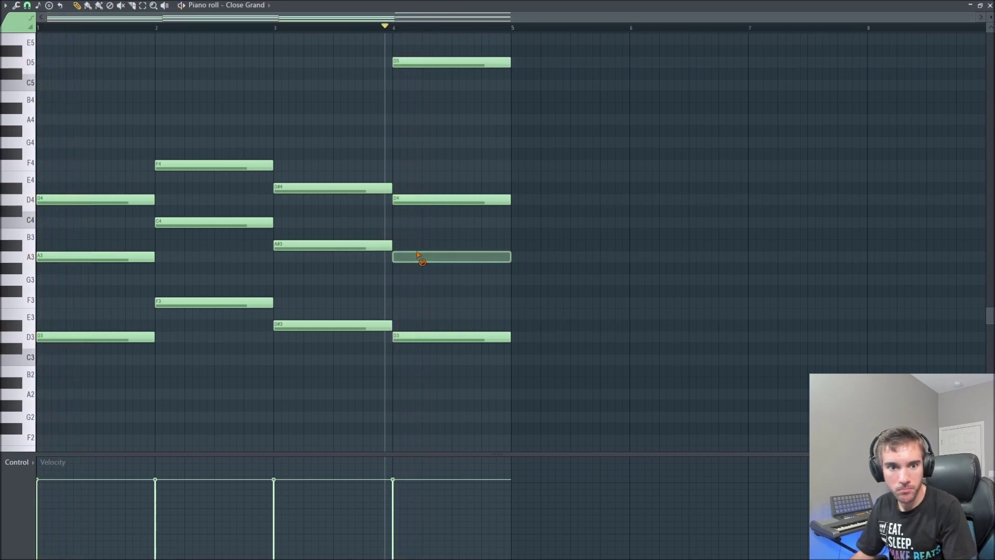
key(space)
key(space)
drag(412, 66, 412, 122)
key(space)
key(space)
key(space)
key(space)
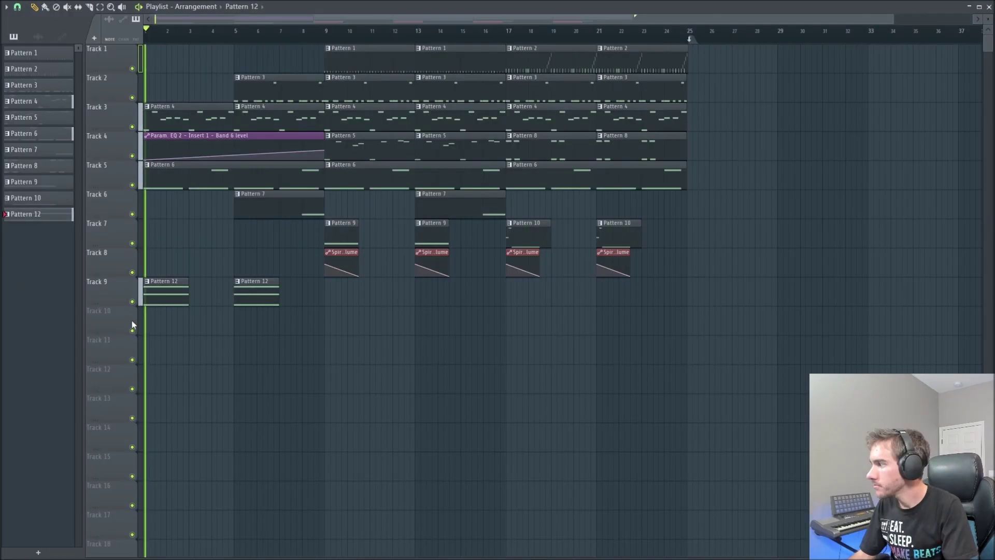
Place Pattern 12 clips on Track 9 at bars 9, 13 and 17.
click(338, 295)
click(426, 284)
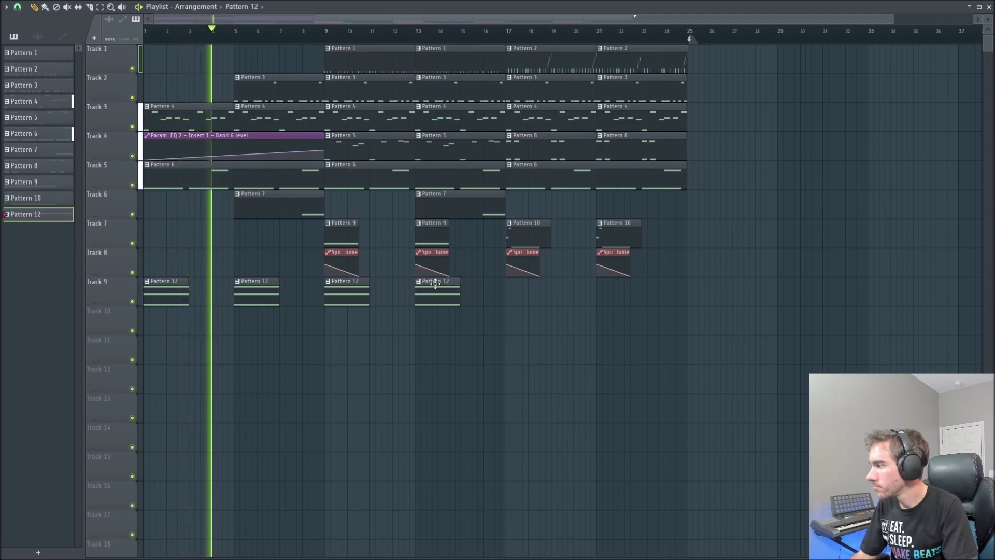
click(508, 284)
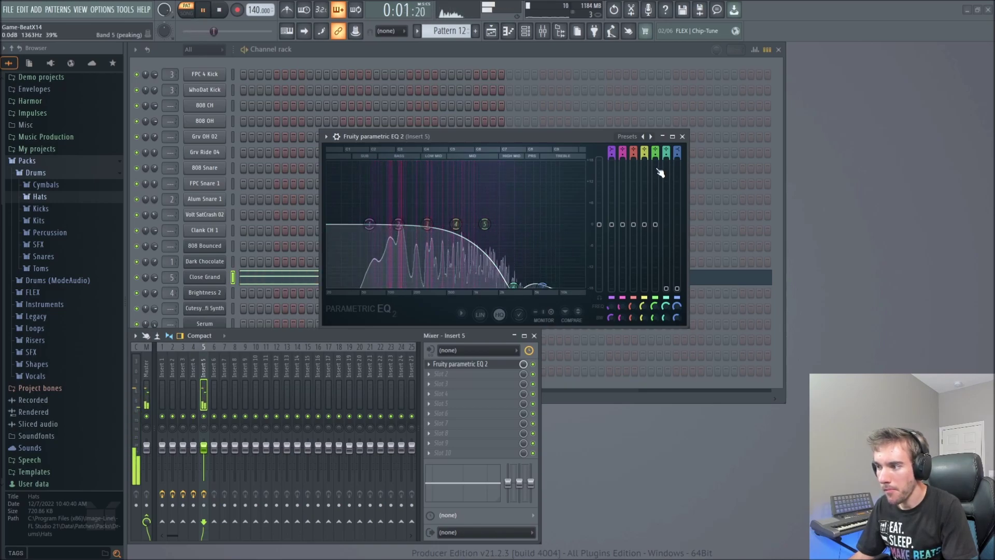
Test midrange cuts on bands 3 and 4 of Insert 5's Fruity Parametric EQ 2 while playing the Close Grand pattern.
drag(644, 160, 644, 208)
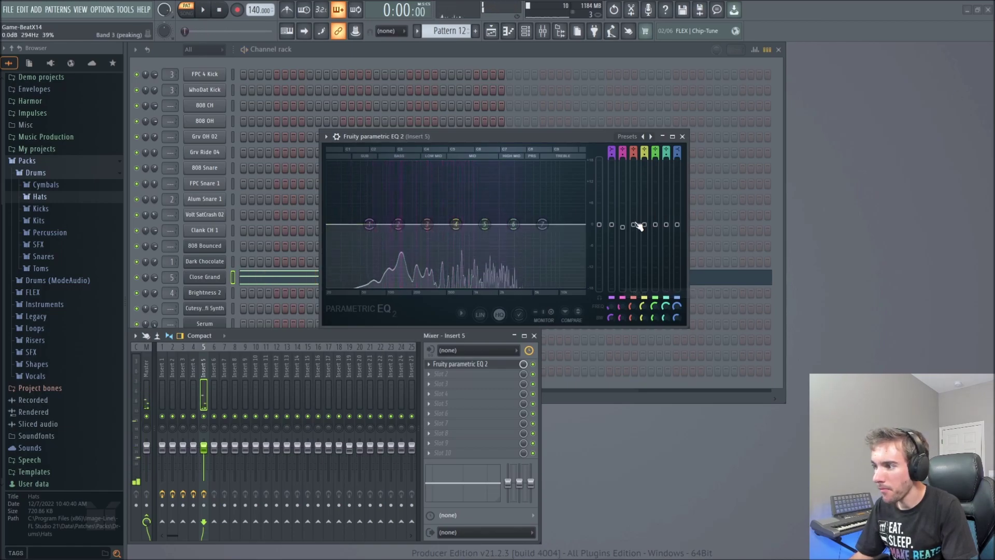
drag(427, 223, 427, 256)
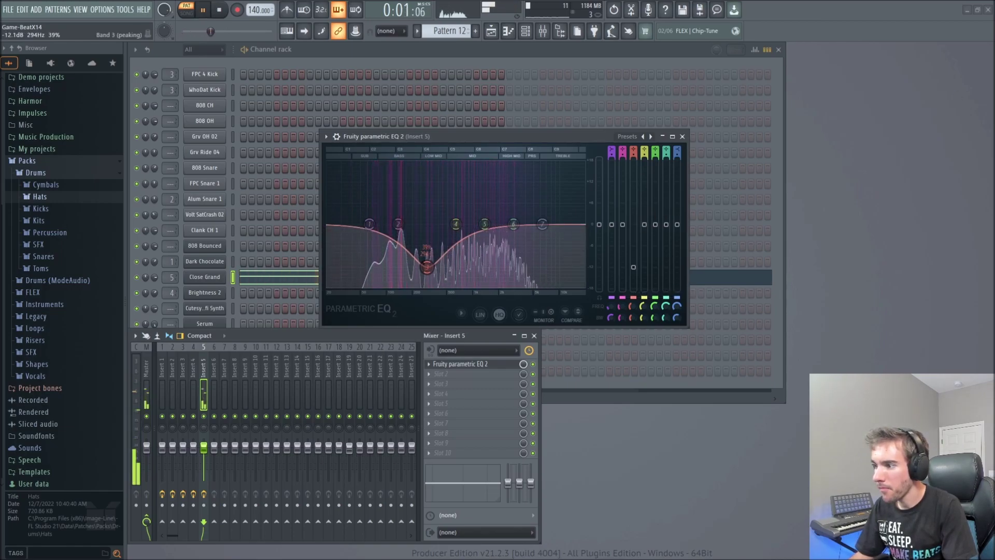
click(187, 11)
key(space)
key(space)
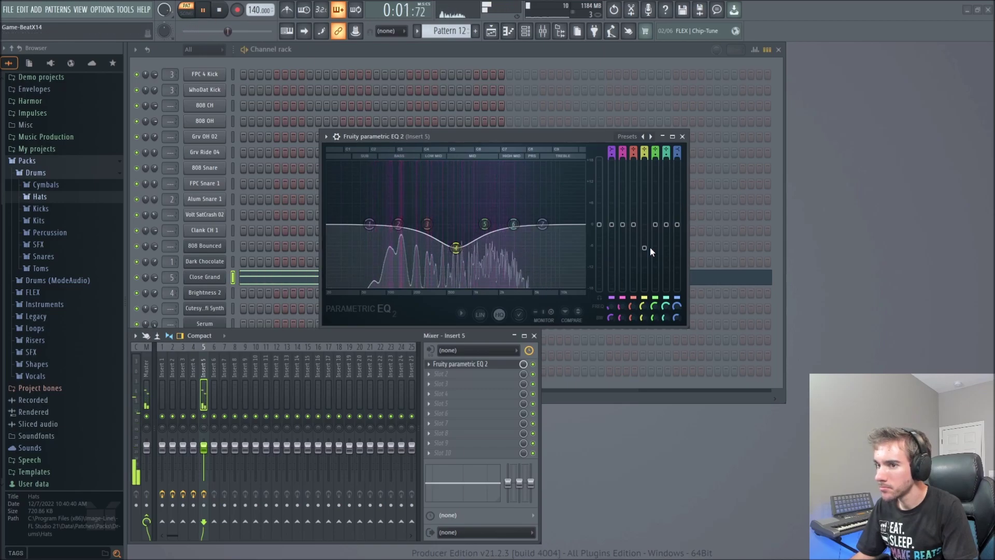